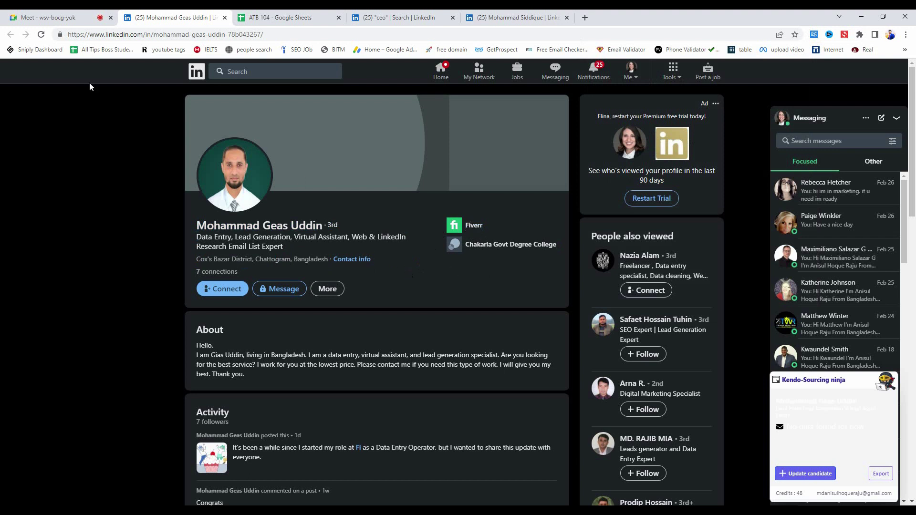
# - Close the current LinkedIn profile and open the first person in the "ceo" people search results in a new tab
pyautogui.click(225, 18)
pyautogui.click(302, 18)
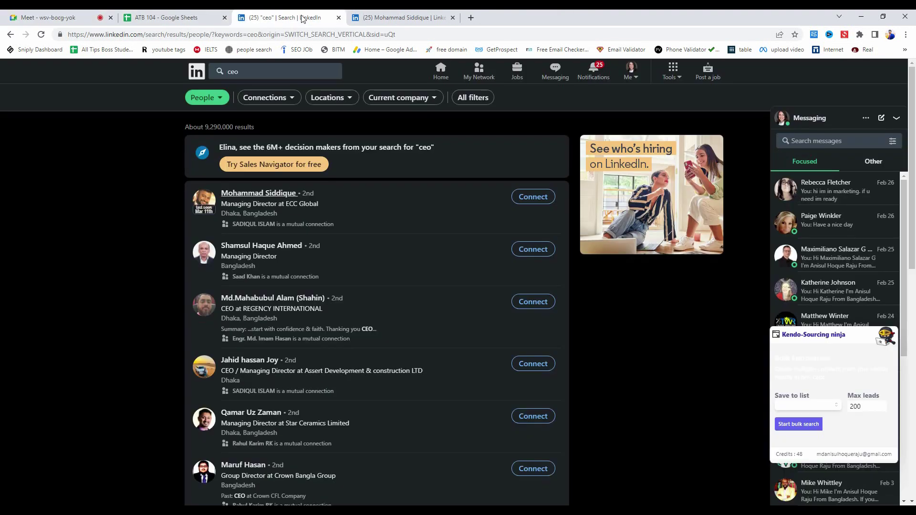
pyautogui.rightClick(264, 193)
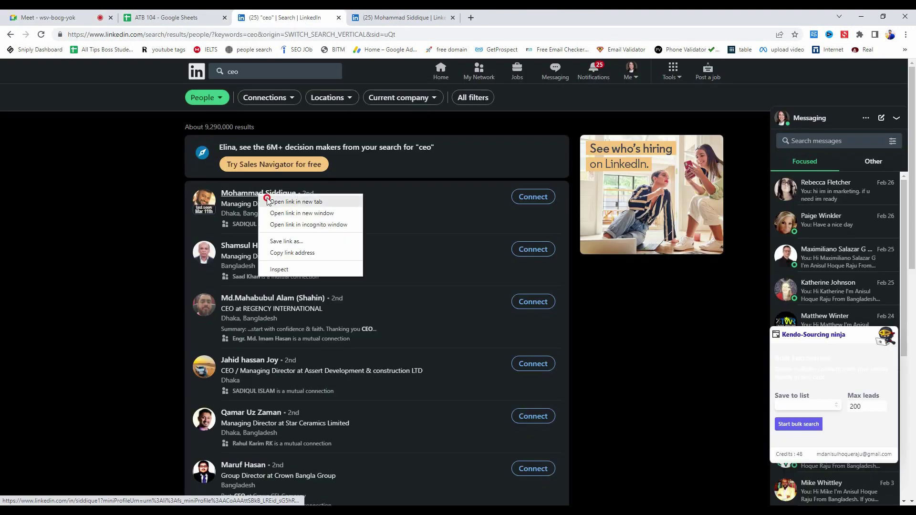
pyautogui.click(286, 200)
pyautogui.click(374, 18)
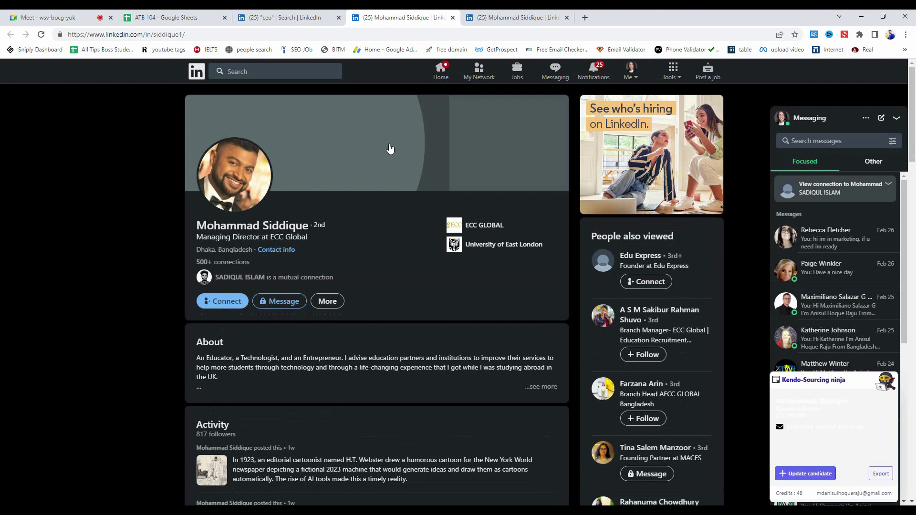
pyautogui.scroll(-2, 390, 149)
pyautogui.scroll(2, 390, 149)
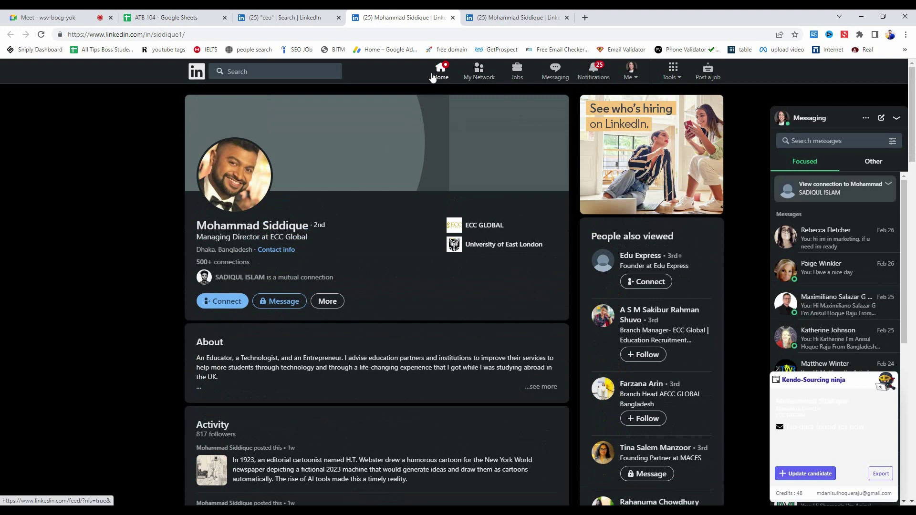
pyautogui.scroll(-5, 174, 200)
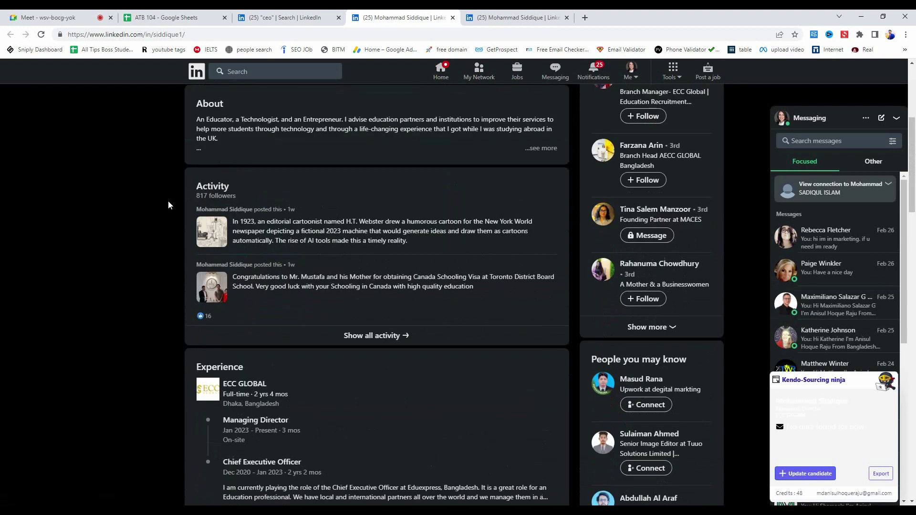
pyautogui.scroll(5, 168, 202)
# - Search the web for "appllo io" in a new browser tab
pyautogui.click(585, 18)
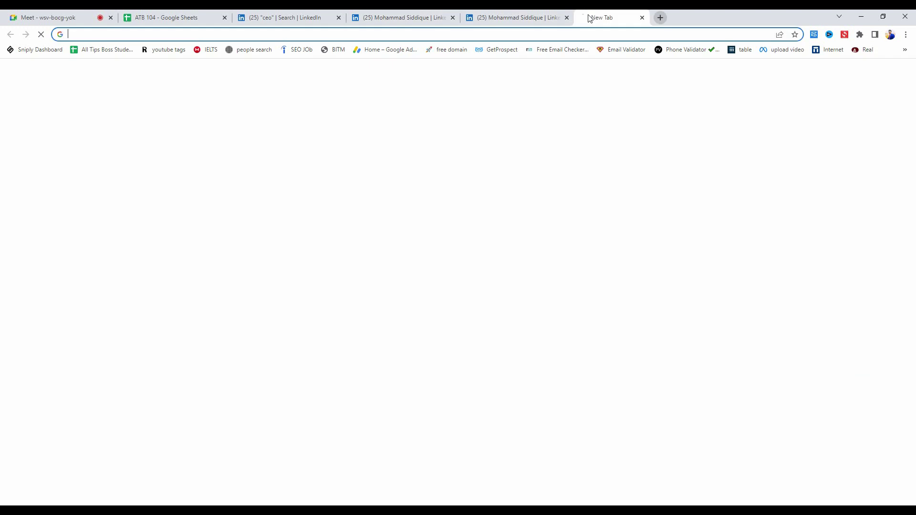
pyautogui.write('app')
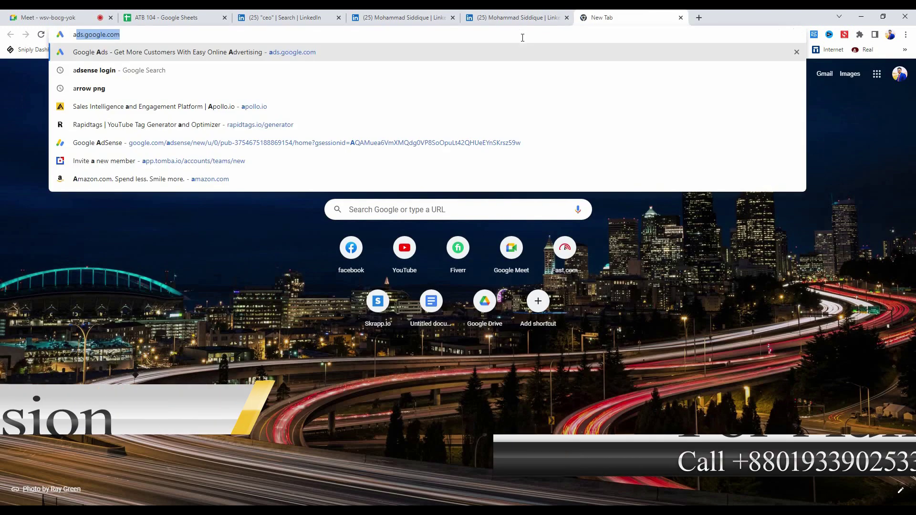
pyautogui.press('BackSpace')
pyautogui.press('BackSpace')
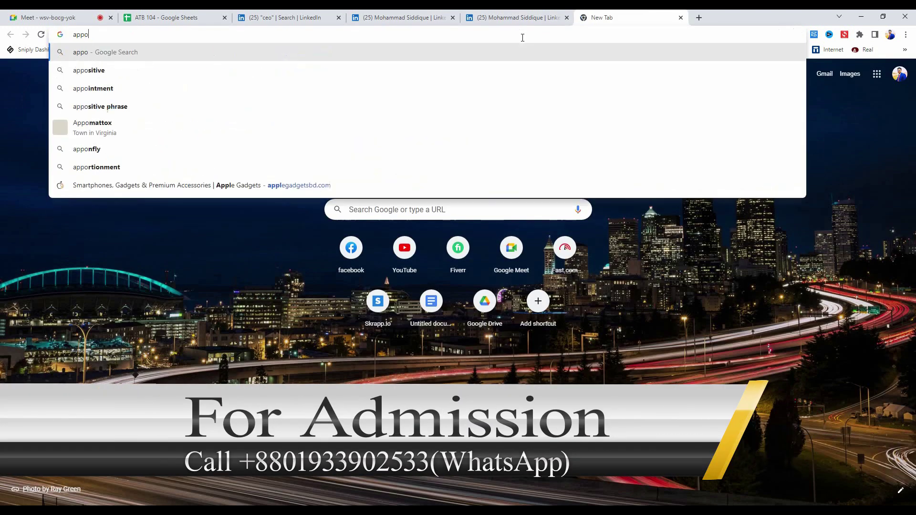
pyautogui.write('pllo')
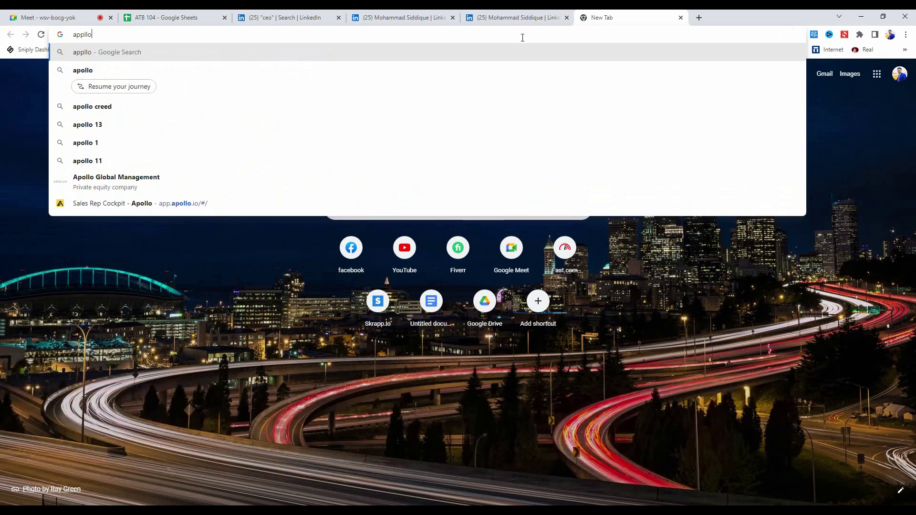
pyautogui.write(' io')
pyautogui.press('Return')
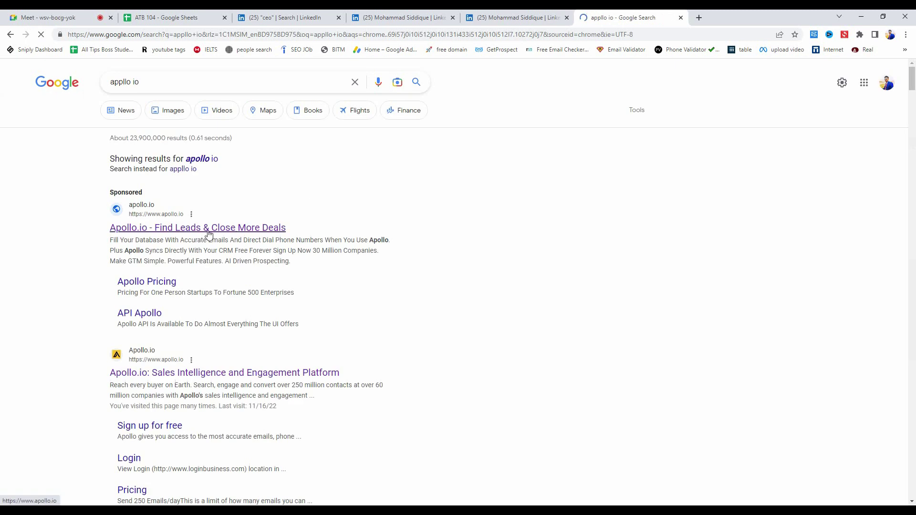
# - Open the Apollo.io: Sales Intelligence and Engagement Platform result in a new tab and log in to the site
pyautogui.scroll(-2, 209, 234)
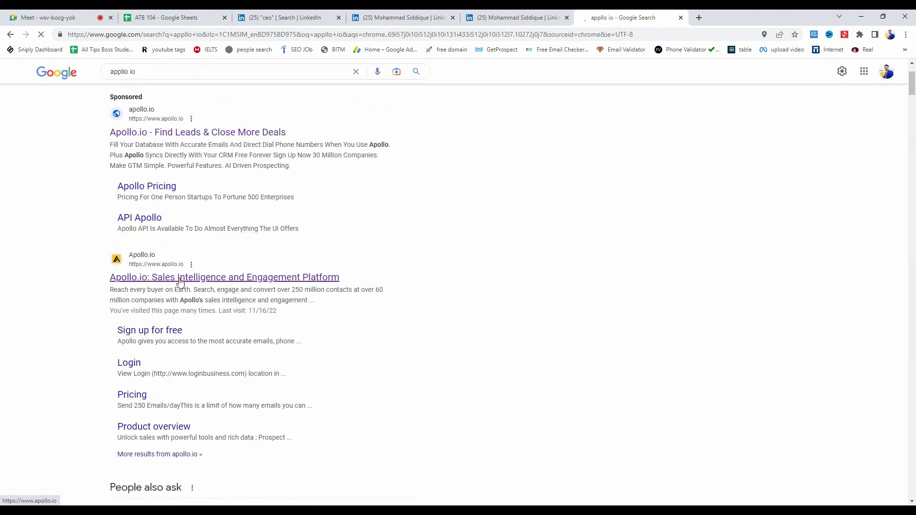
pyautogui.rightClick(224, 279)
pyautogui.click(234, 283)
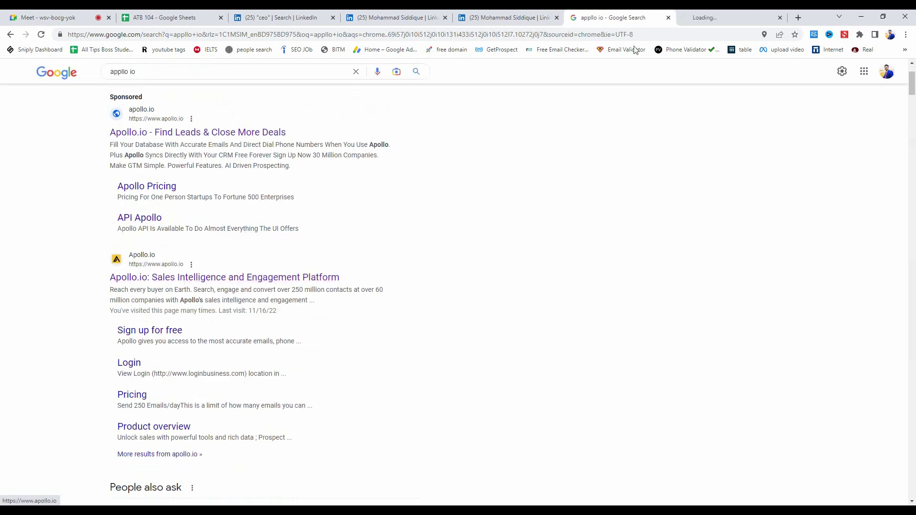
pyautogui.click(736, 13)
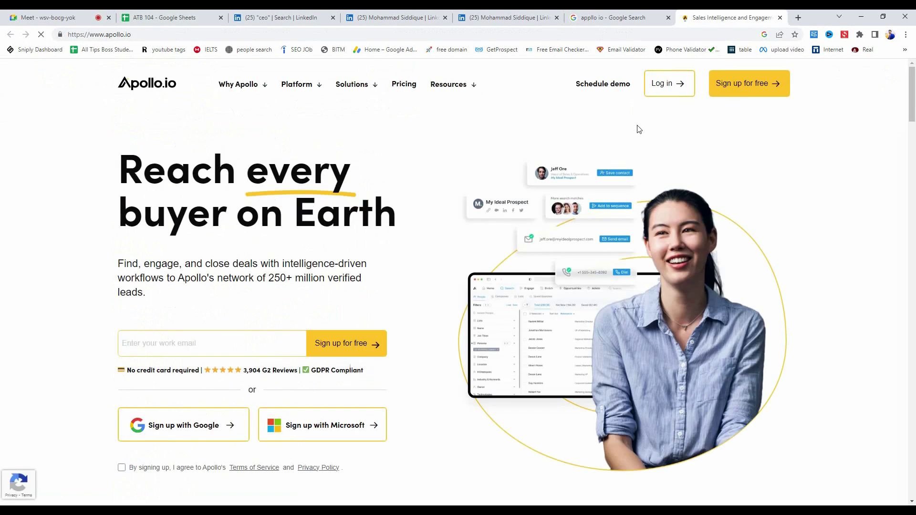
pyautogui.click(678, 88)
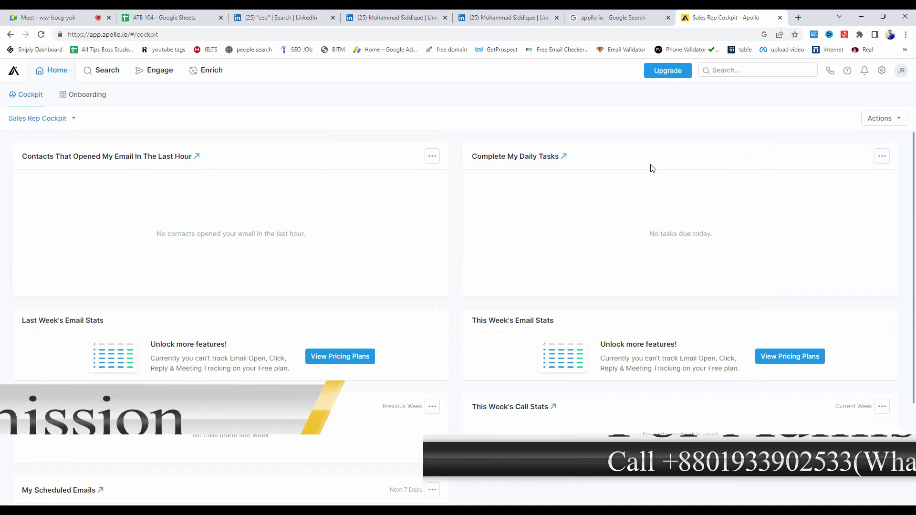
pyautogui.scroll(-3, 491, 205)
pyautogui.scroll(3, 487, 208)
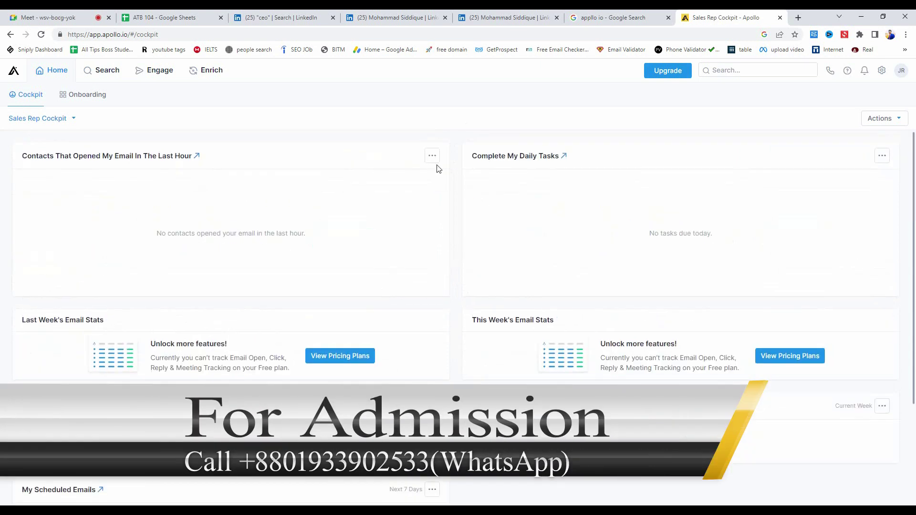
pyautogui.scroll(-3, 438, 168)
pyautogui.scroll(3, 446, 170)
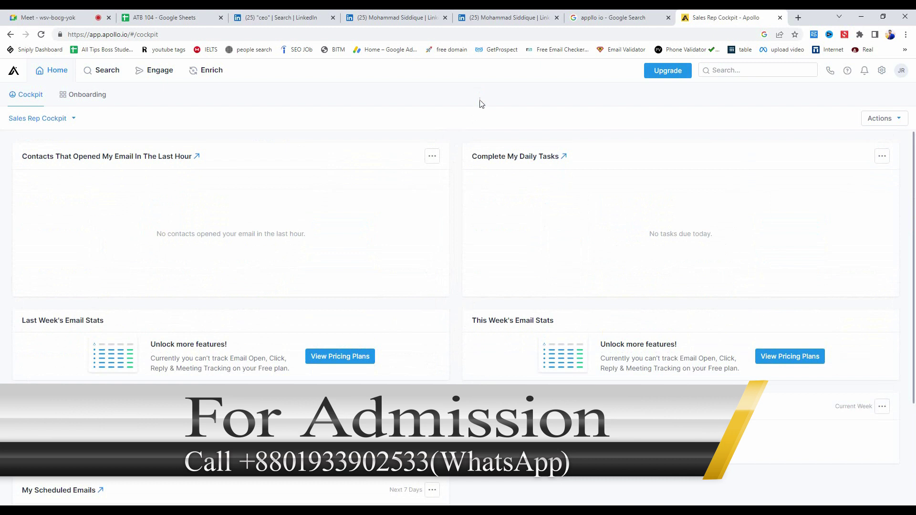
pyautogui.scroll(-3, 466, 158)
pyautogui.scroll(3, 462, 169)
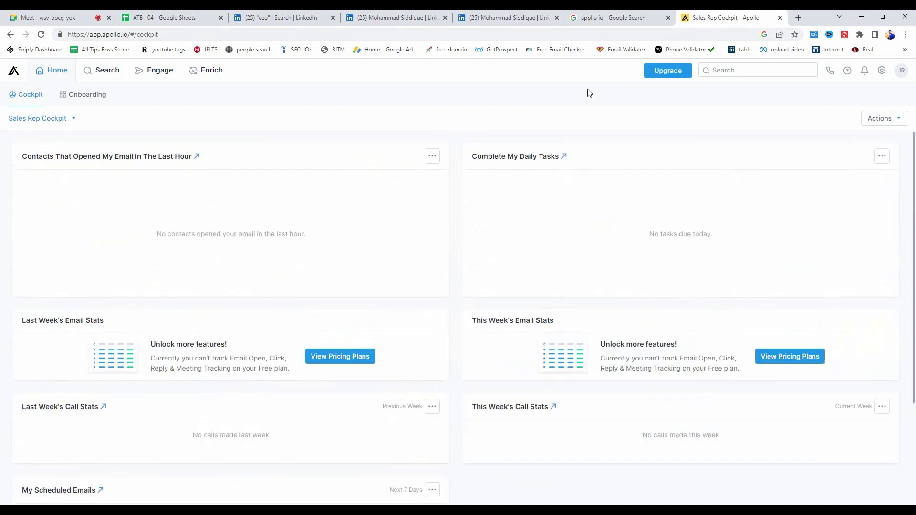
pyautogui.click(477, 21)
pyautogui.click(707, 15)
pyautogui.click(489, 15)
pyautogui.click(716, 15)
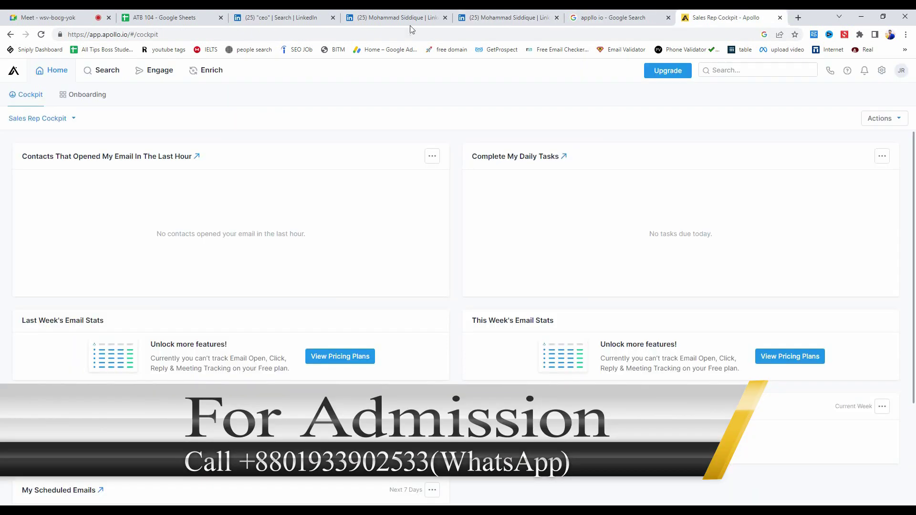
pyautogui.click(57, 17)
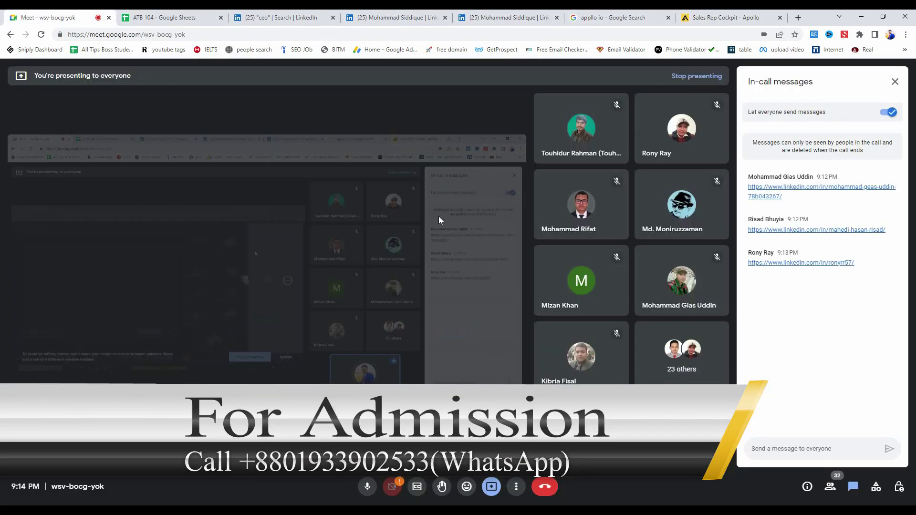
pyautogui.click(520, 19)
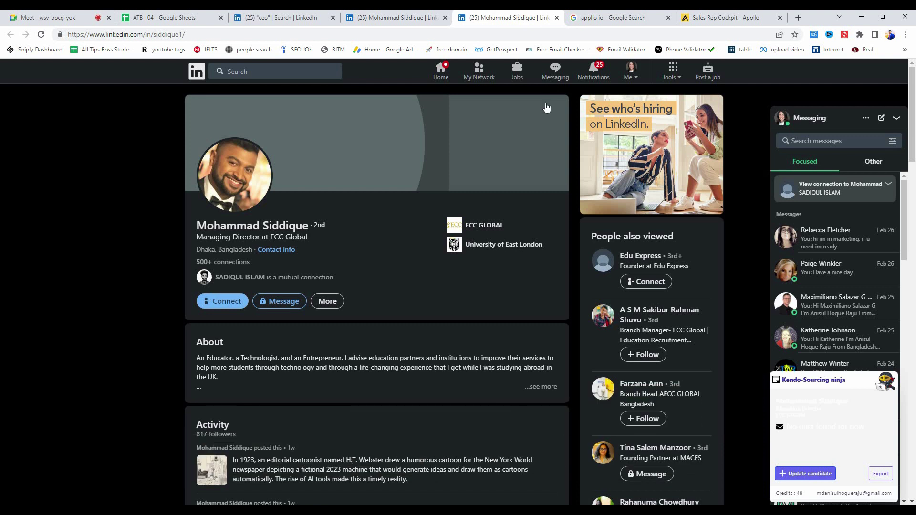
pyautogui.click(701, 16)
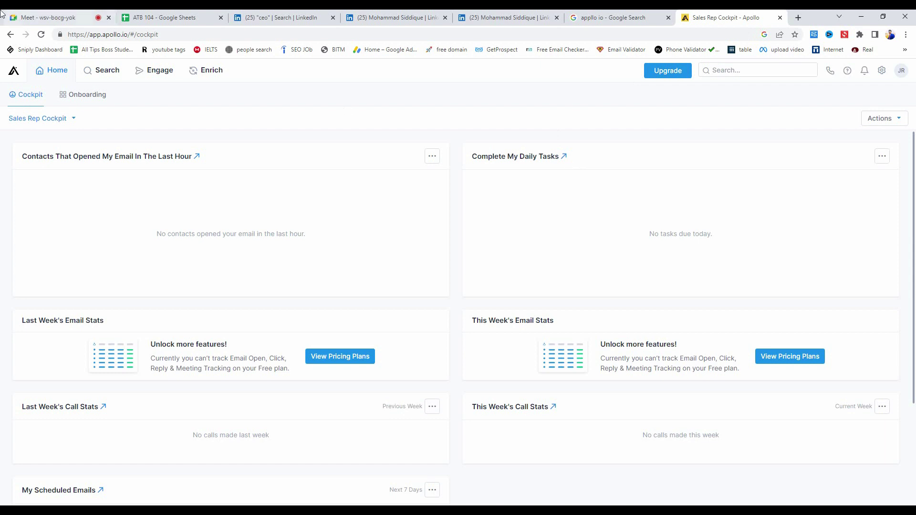
# - Close the in-call messages in the Google Meet call and return to the Apollo cockpit
pyautogui.click(47, 17)
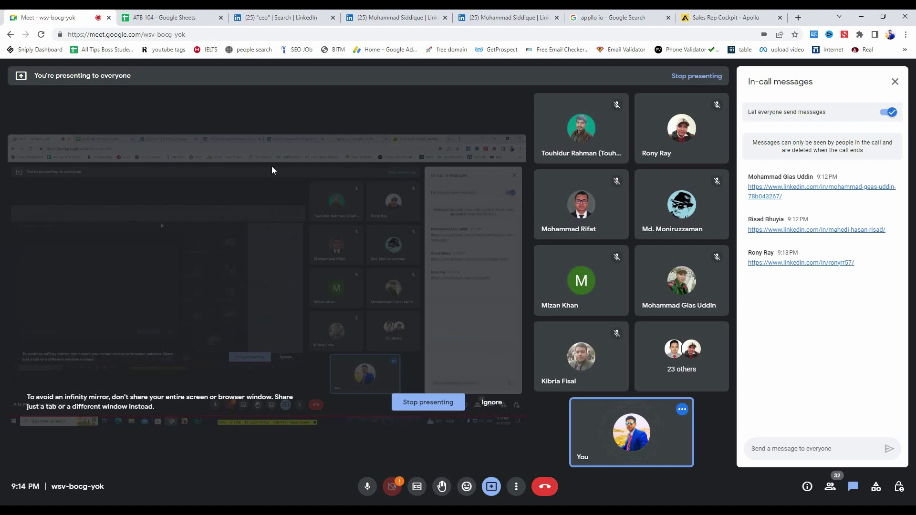
pyautogui.click(895, 82)
pyautogui.click(750, 13)
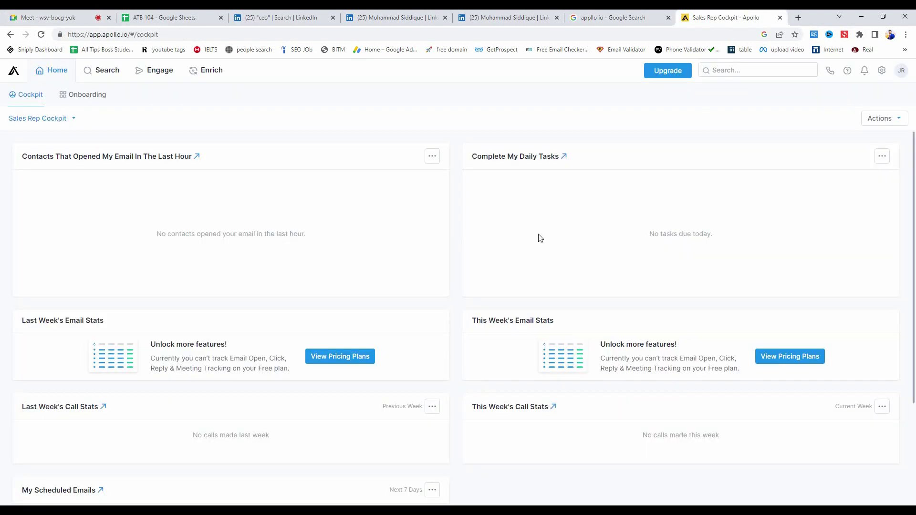
# - Open the browser's Extensions page in a new tab and go from there to the Chrome Web Store
pyautogui.click(799, 18)
pyautogui.click(905, 34)
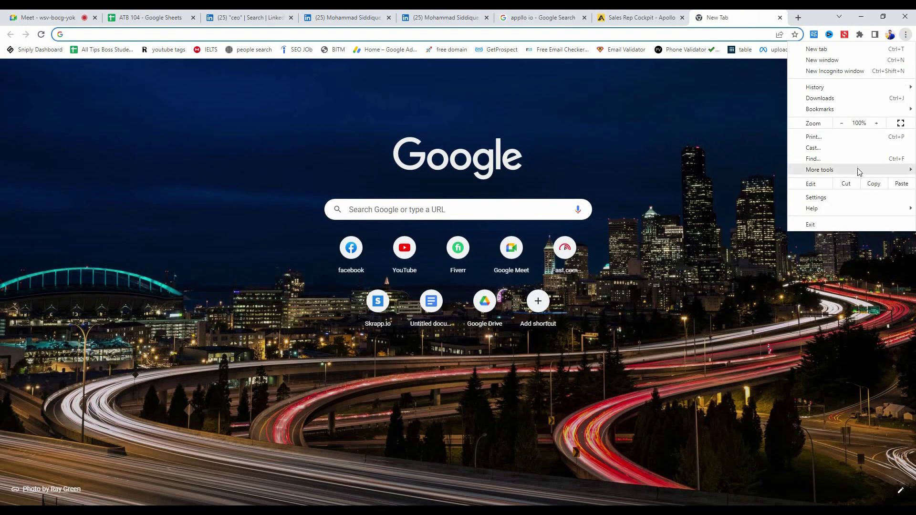
pyautogui.moveTo(858, 170)
pyautogui.click(731, 218)
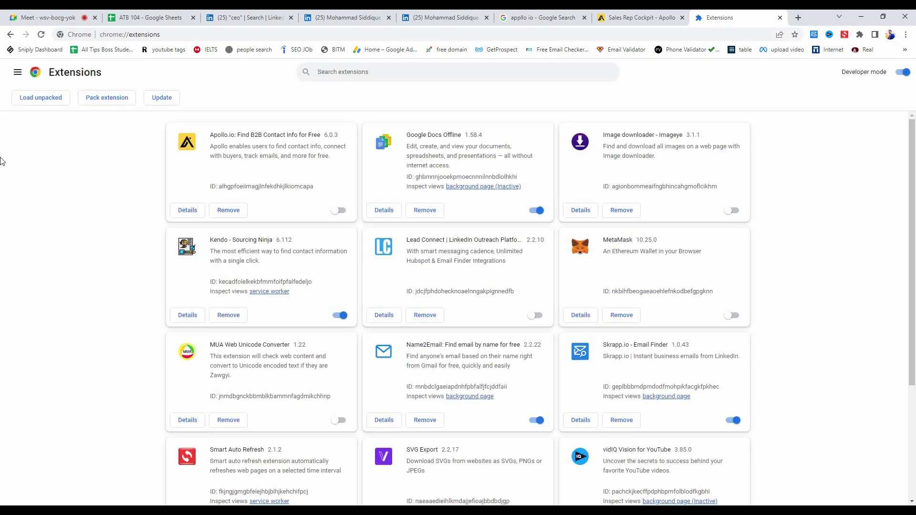
pyautogui.click(17, 72)
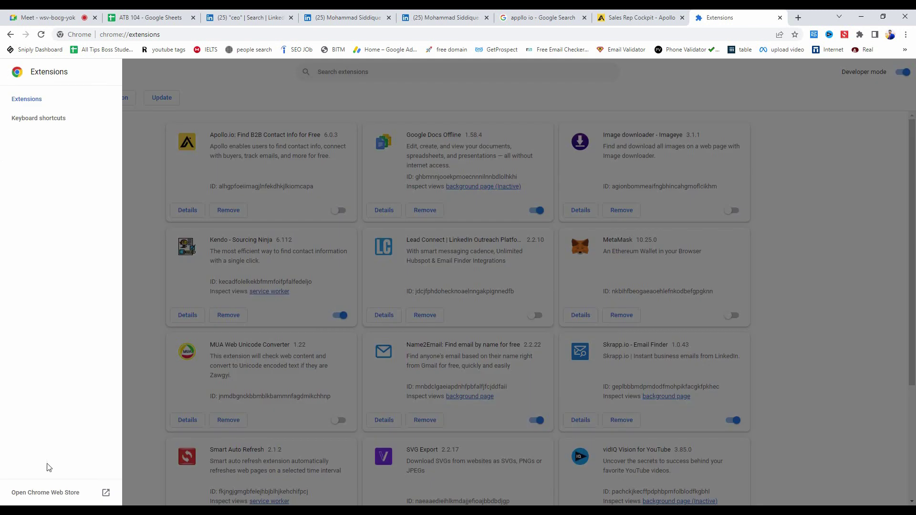
pyautogui.click(45, 493)
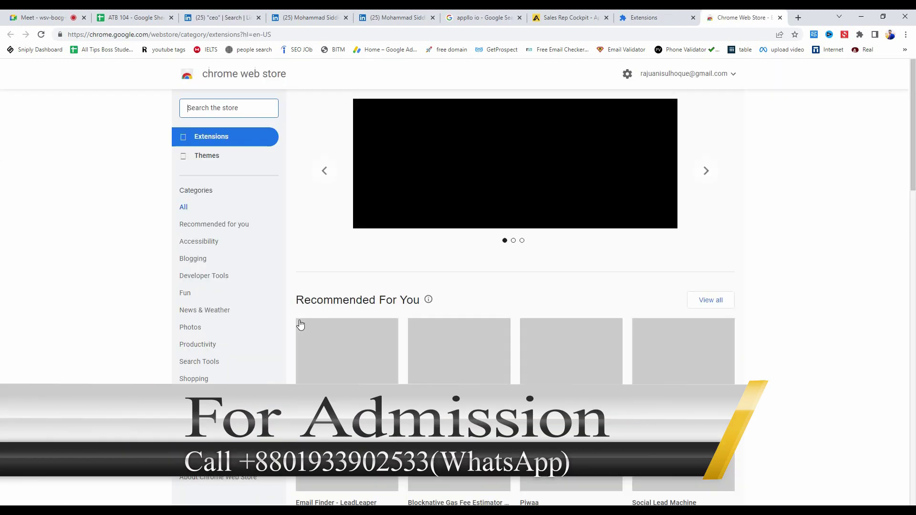
# - Search the store for "apollo" and open the Apollo.io: Find B2B Contact Info for Free extension
pyautogui.click(215, 107)
pyautogui.write('apollo')
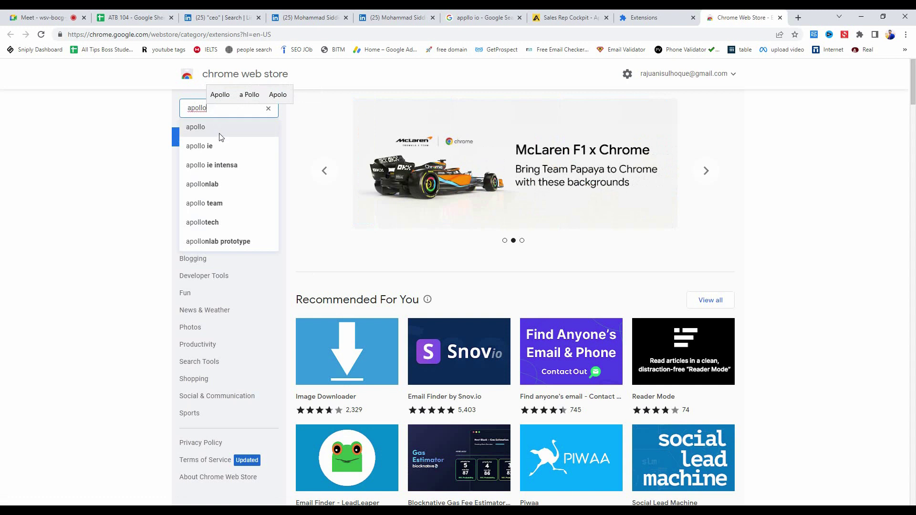
pyautogui.click(220, 137)
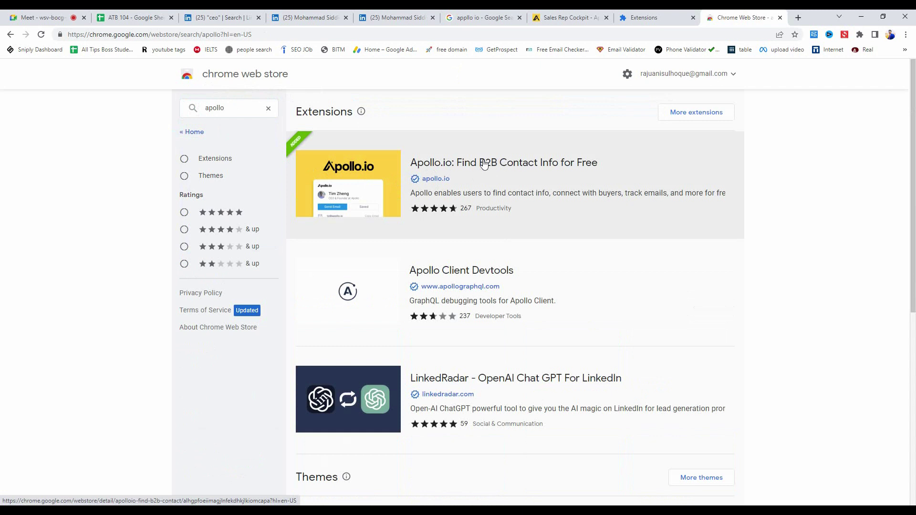
pyautogui.click(523, 165)
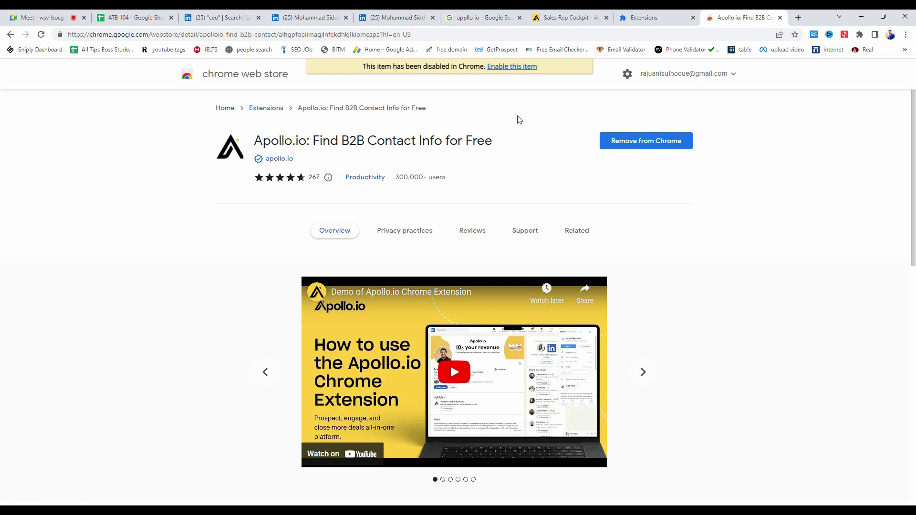
# - Enable the Apollo.io extension on the Extensions page and move its icon to second place among the pinned extensions
pyautogui.click(907, 36)
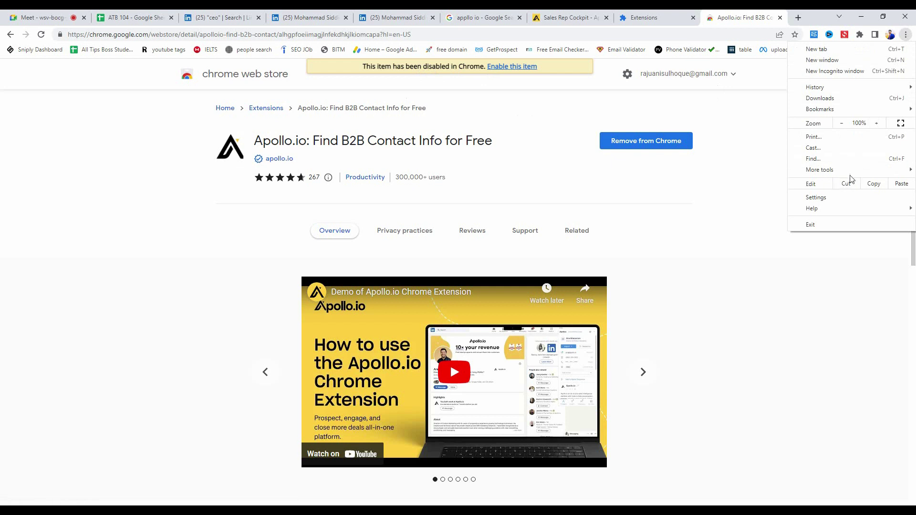
pyautogui.moveTo(849, 171)
pyautogui.click(742, 228)
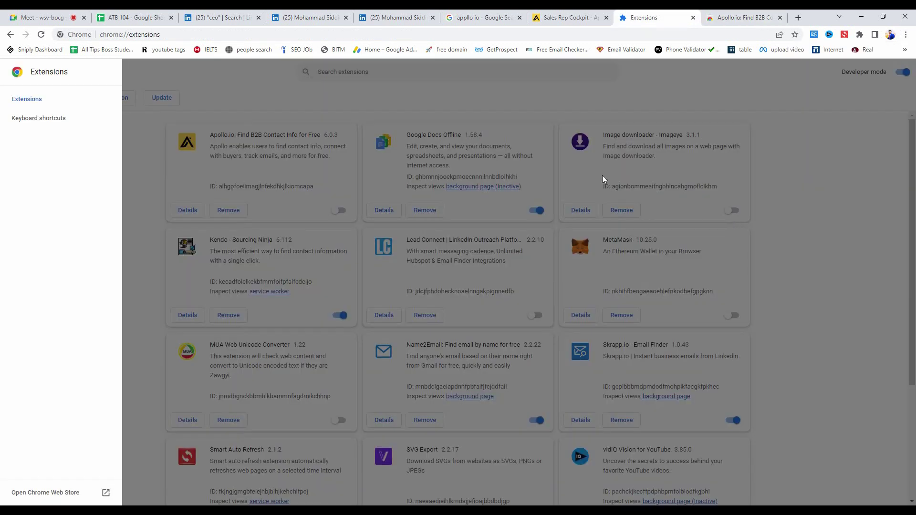
pyautogui.click(433, 171)
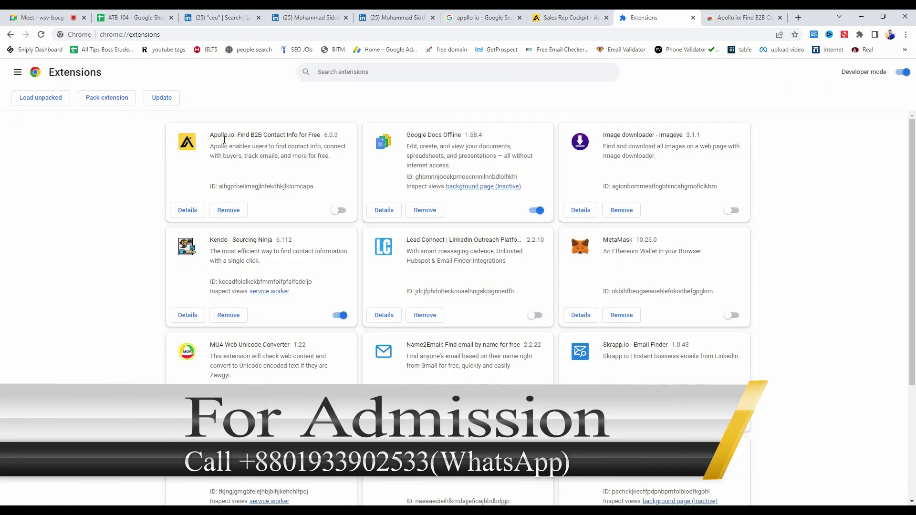
pyautogui.moveTo(244, 134); pyautogui.dragTo(285, 155)
pyautogui.click(335, 193)
pyautogui.click(341, 211)
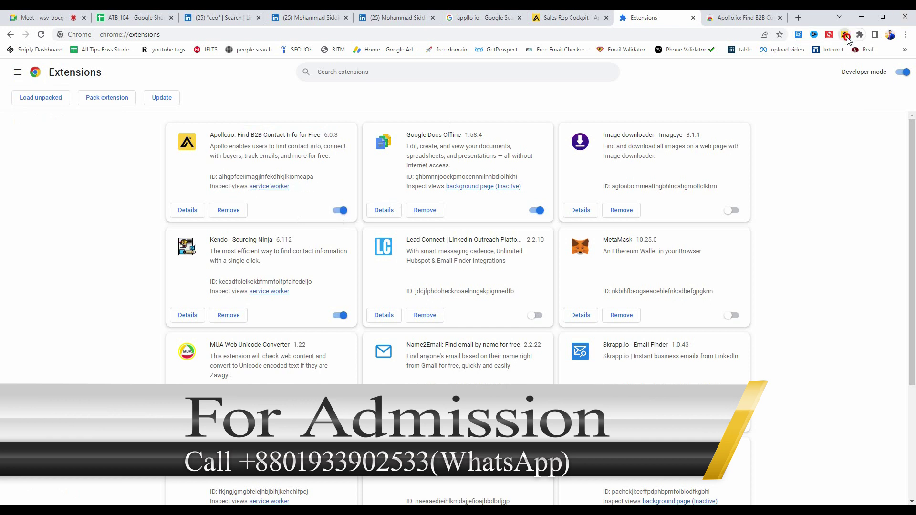
pyautogui.moveTo(847, 39); pyautogui.dragTo(808, 37)
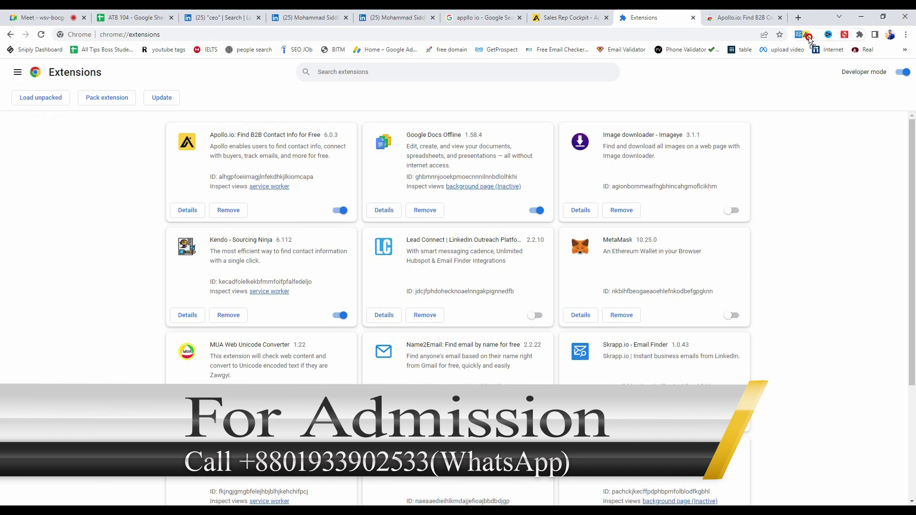
# - Return to the open LinkedIn profile of the ECC Global managing director and reload it to load the Apollo.io extension
pyautogui.click(740, 13)
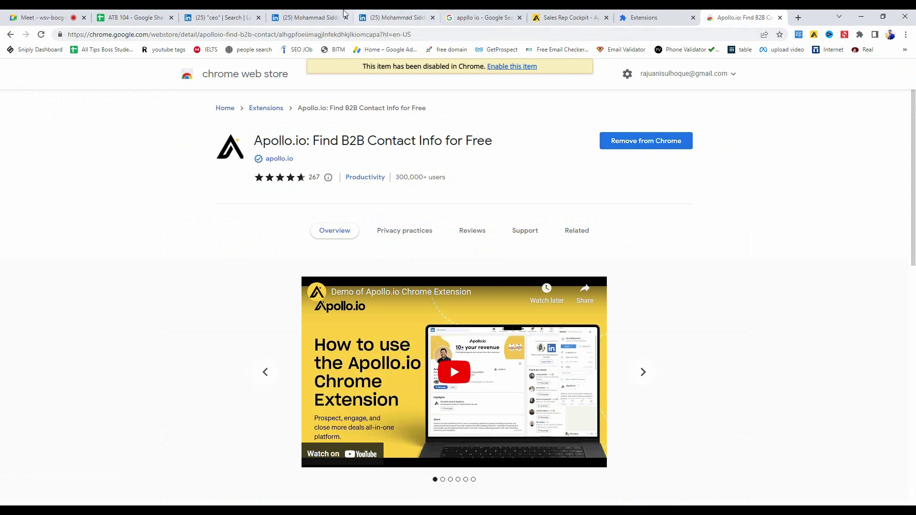
pyautogui.click(310, 14)
pyautogui.click(41, 34)
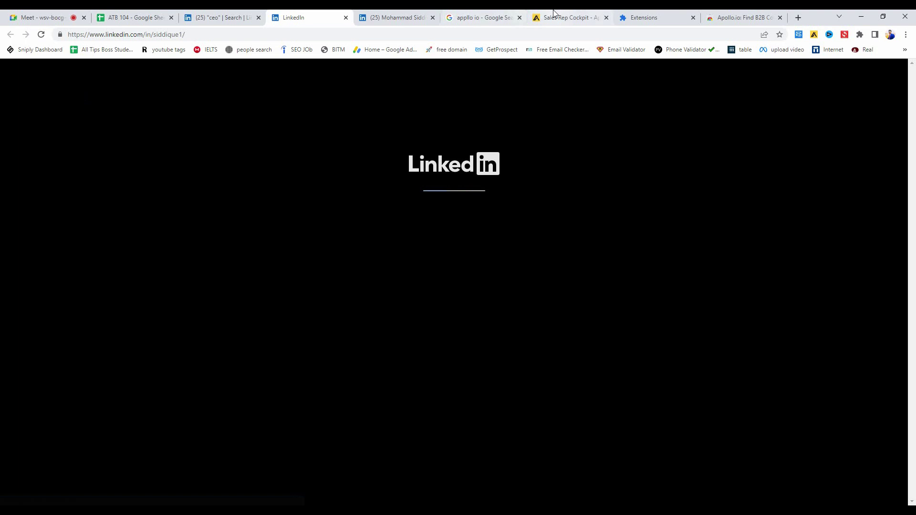
# - Look over the Apollo cockpit and return to the reloaded LinkedIn profile
pyautogui.click(552, 16)
pyautogui.scroll(-3, 347, 248)
pyautogui.scroll(3, 342, 250)
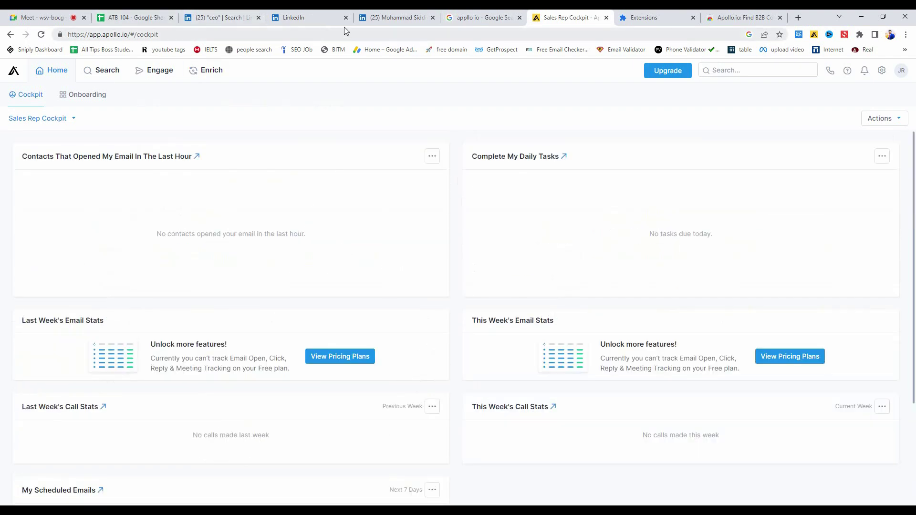
pyautogui.click(383, 14)
pyautogui.click(303, 15)
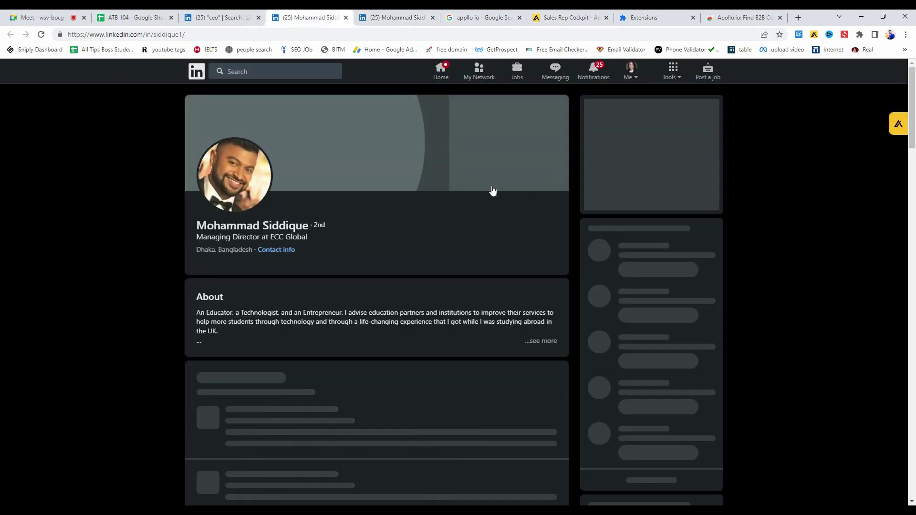
# - Admit the waiting participant to the Google Meet call and go back to the LinkedIn profile
pyautogui.hotkey('ctrl', '1')
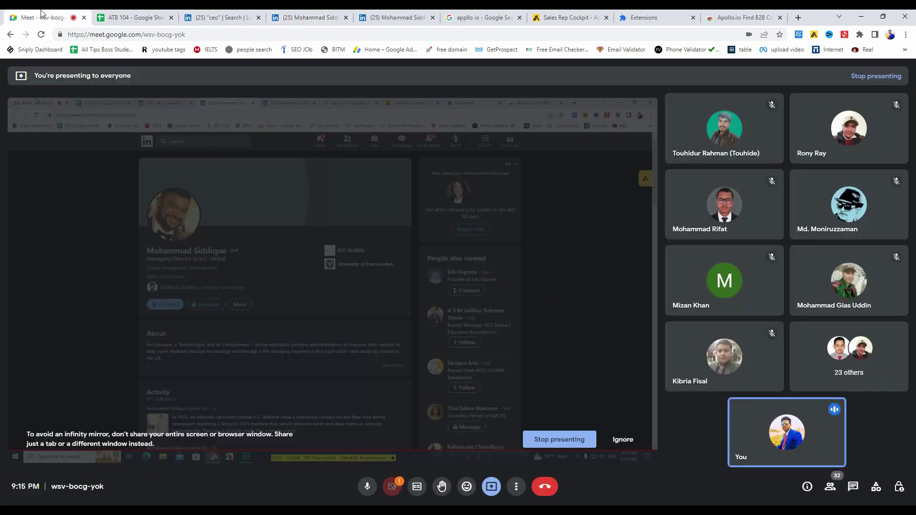
pyautogui.click(558, 114)
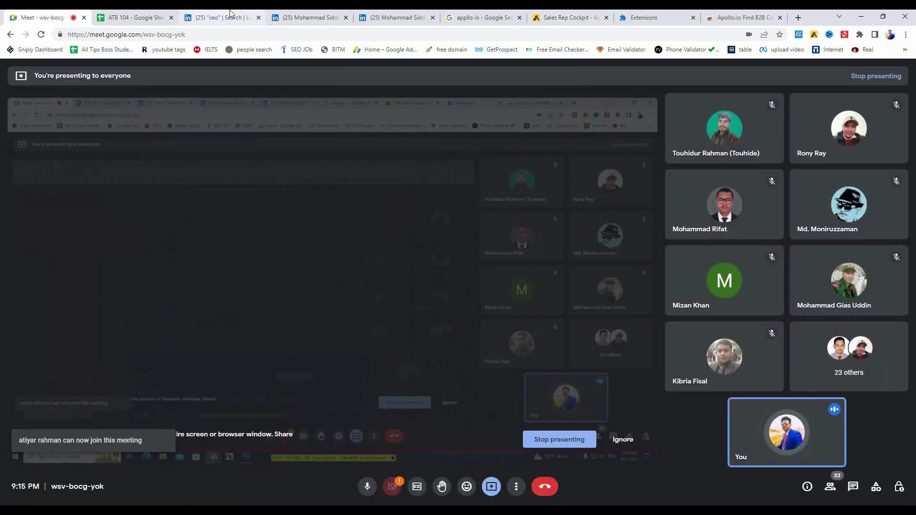
pyautogui.click(210, 17)
pyautogui.click(308, 18)
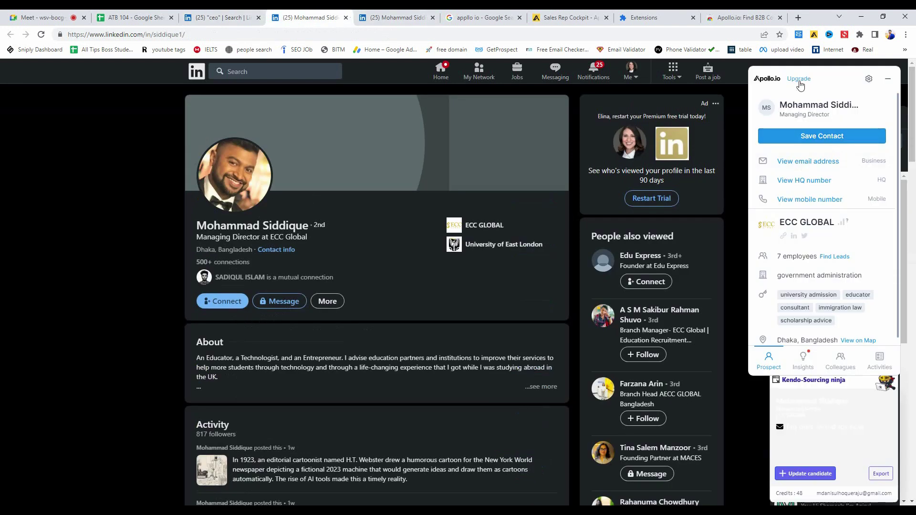
# - Request the managing director's email address in the Apollo.io panel on the LinkedIn profile, and collapse the panel after checking it
pyautogui.click(887, 79)
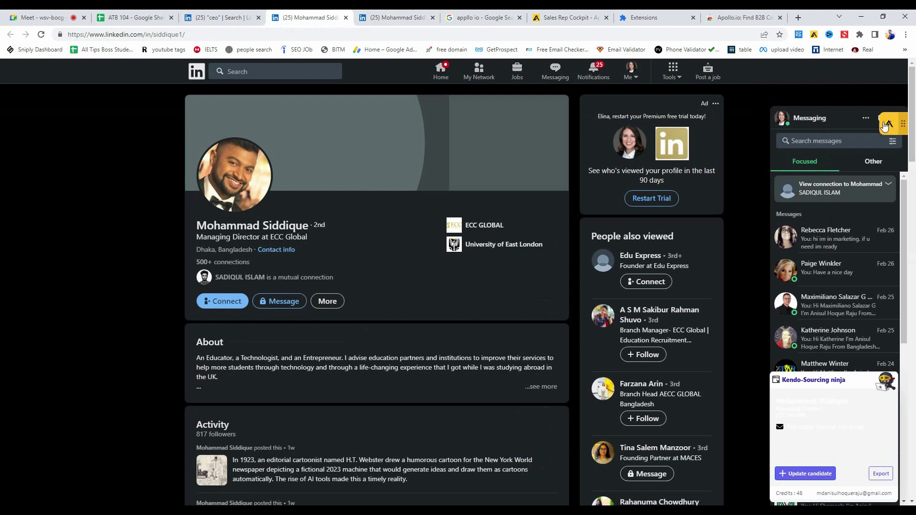
pyautogui.click(886, 124)
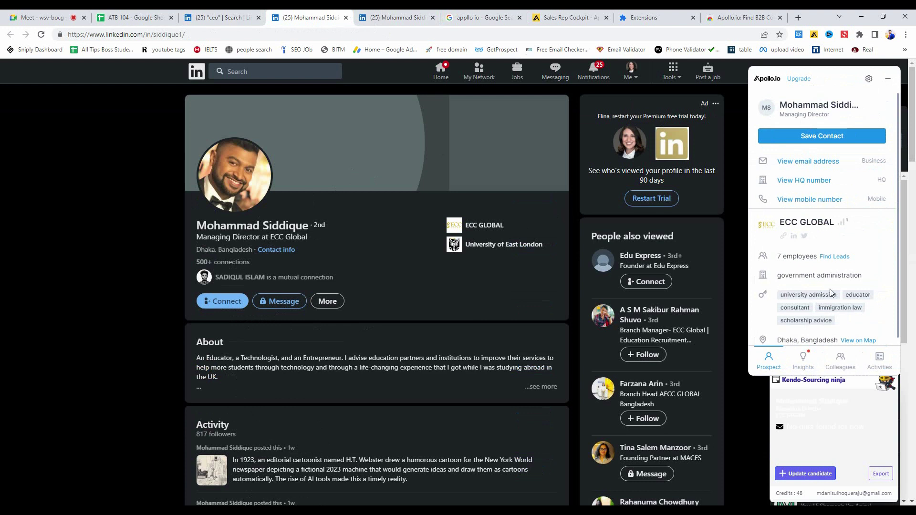
pyautogui.click(819, 164)
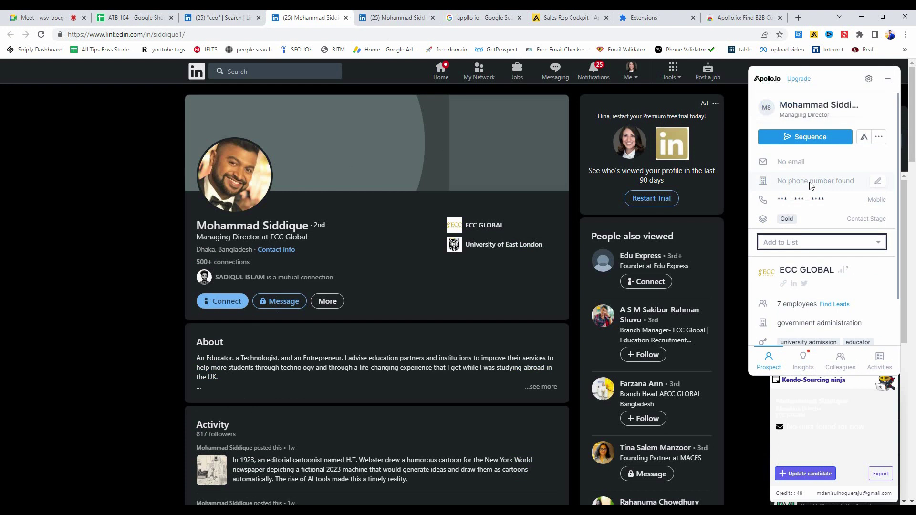
pyautogui.click(892, 80)
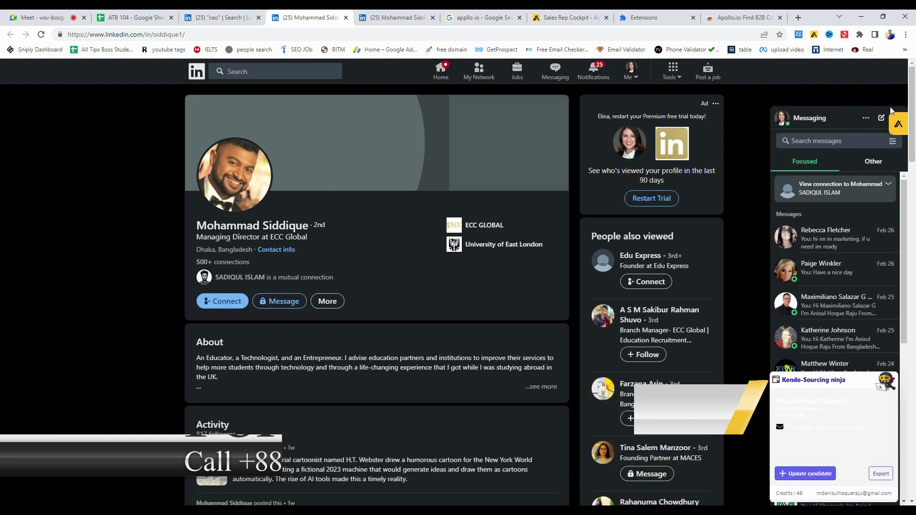
pyautogui.click(888, 128)
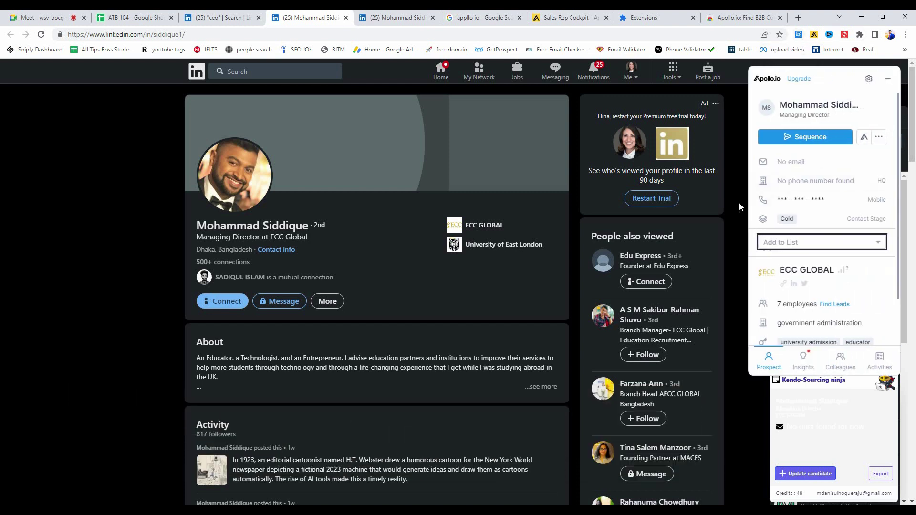
pyautogui.click(887, 79)
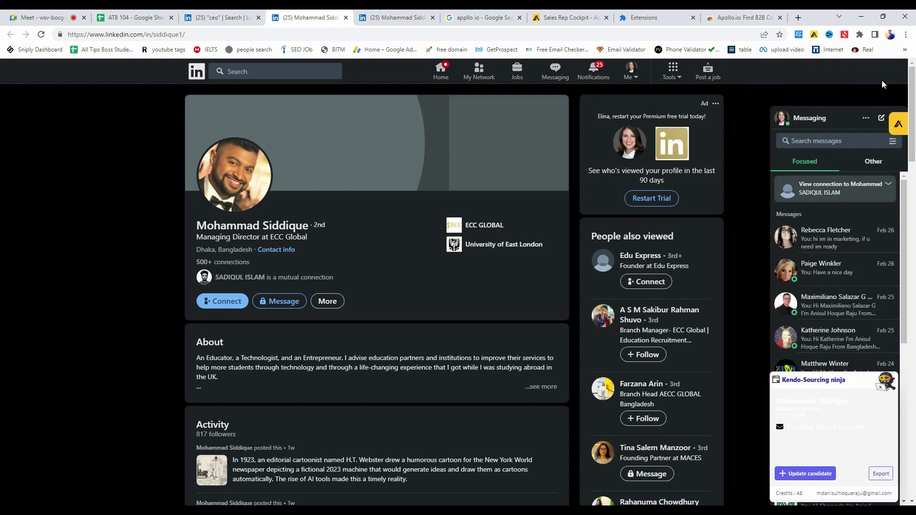
# - Check the Google Meet call and the Apollo cockpit, and examine the location on the LinkedIn profile
pyautogui.click(7, 15)
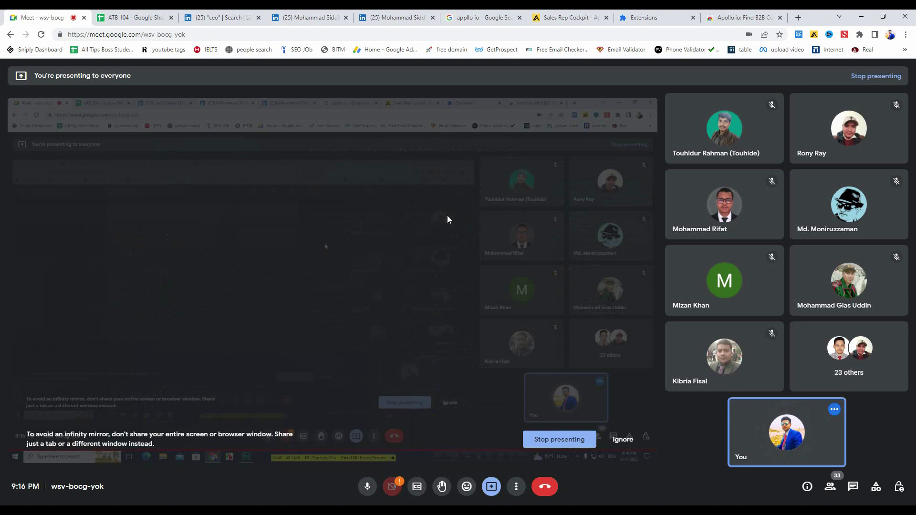
pyautogui.click(557, 19)
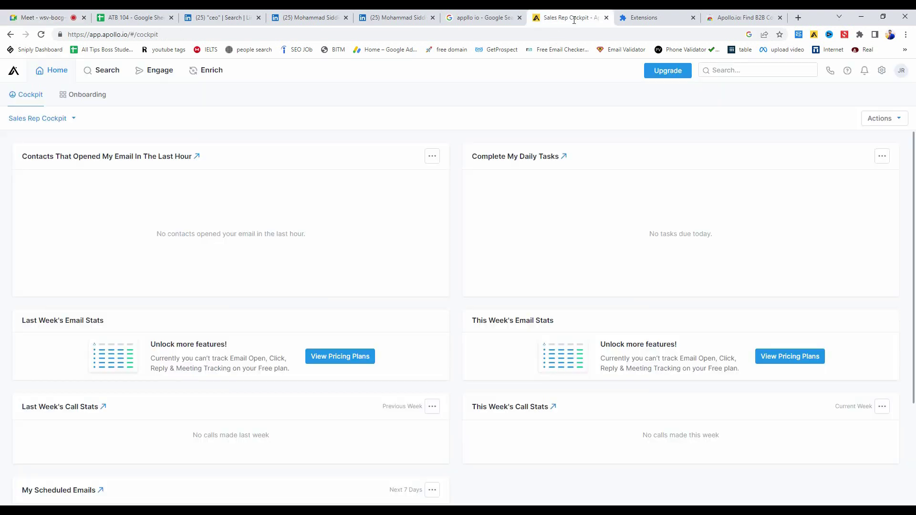
pyautogui.click(329, 15)
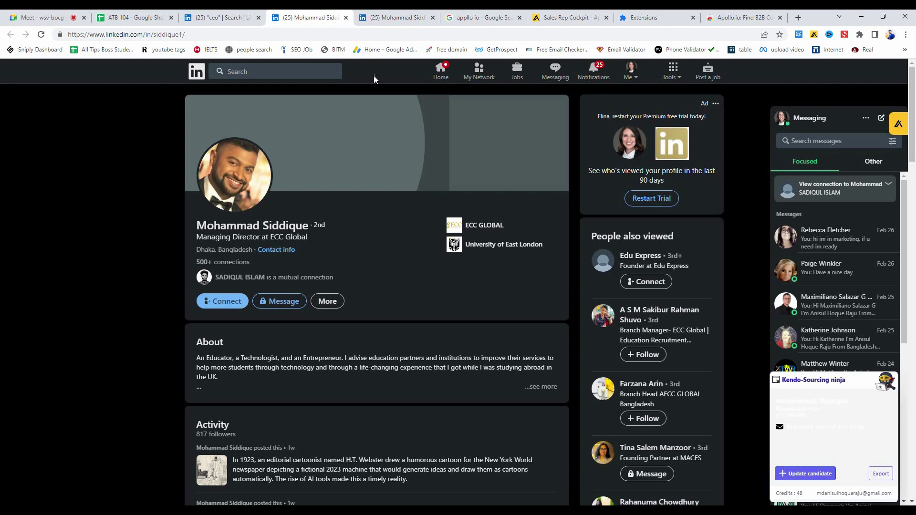
pyautogui.moveTo(198, 249); pyautogui.dragTo(249, 248)
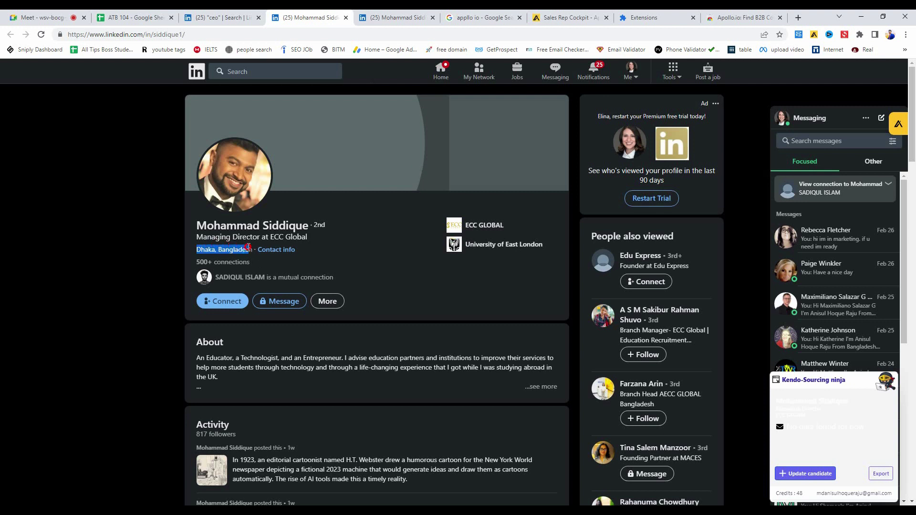
pyautogui.click(408, 258)
# - Search LinkedIn for "ceo" and restrict the results to People
pyautogui.click(276, 73)
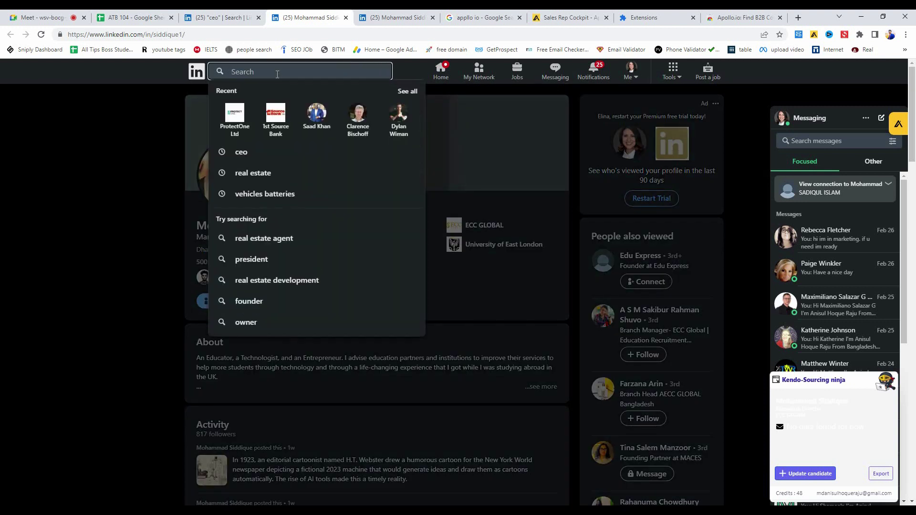
pyautogui.write('ceo')
pyautogui.press('Return')
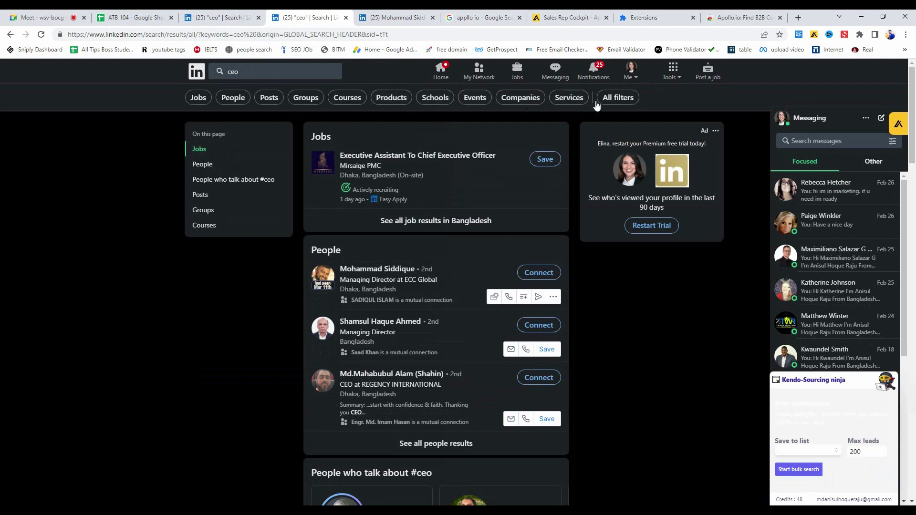
pyautogui.click(235, 100)
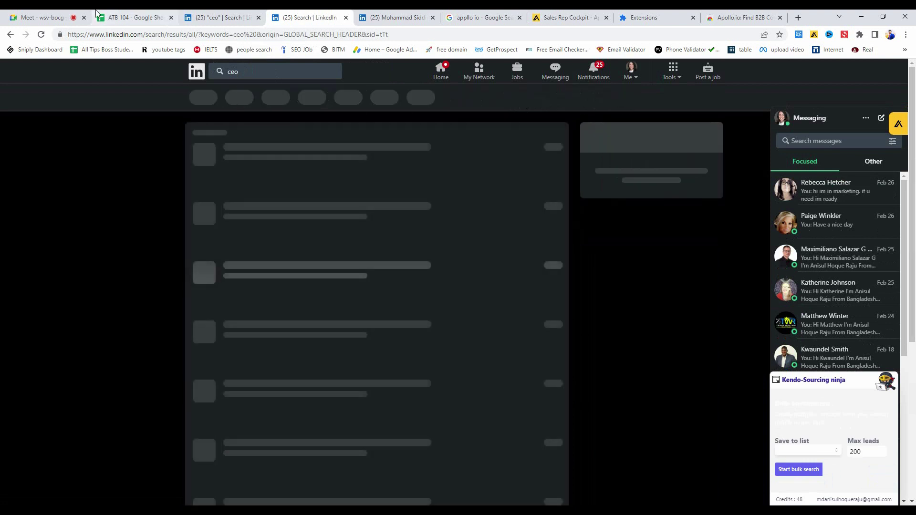
# - Deny the pending join request in the Google Meet call and return to the LinkedIn people results
pyautogui.click(42, 17)
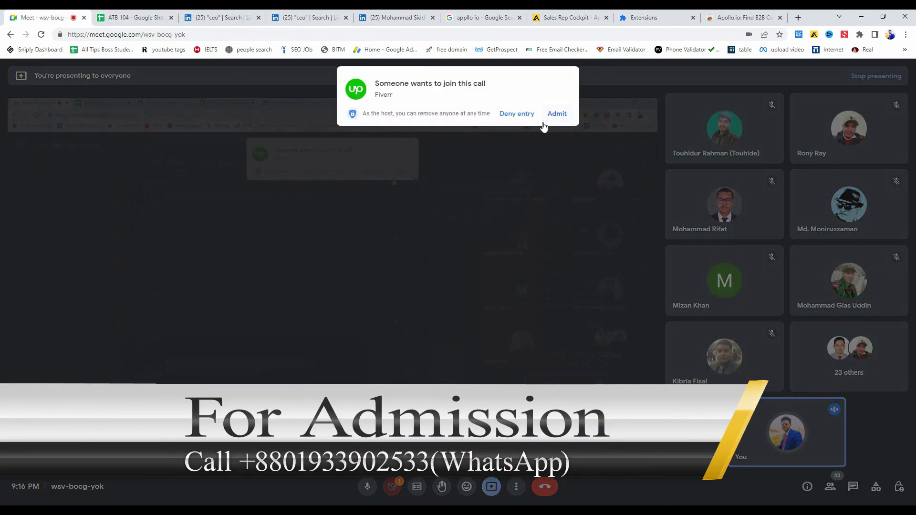
pyautogui.click(530, 115)
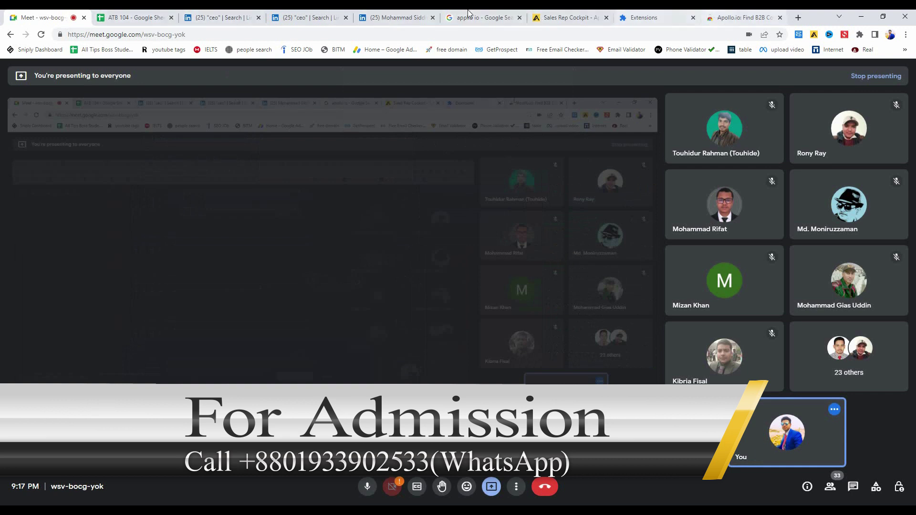
pyautogui.click(298, 13)
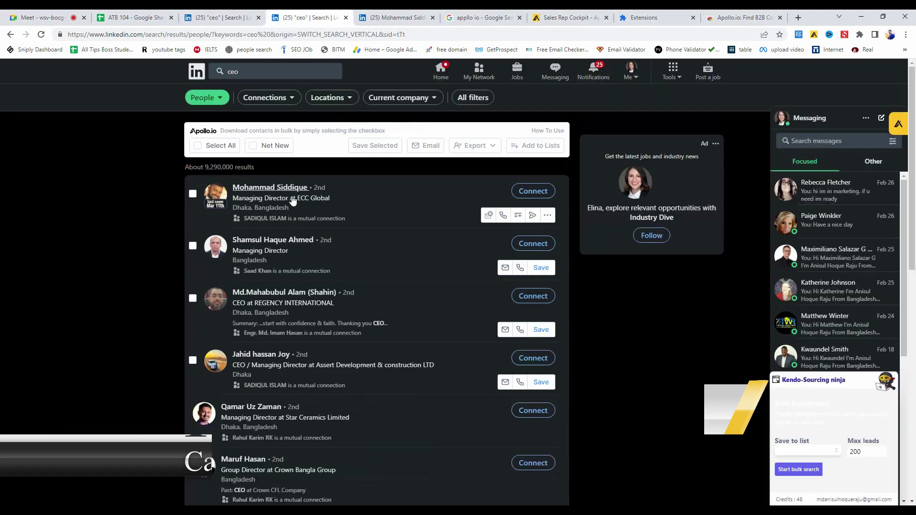
# - Filter the "ceo" people results by the location California, United States
pyautogui.click(329, 97)
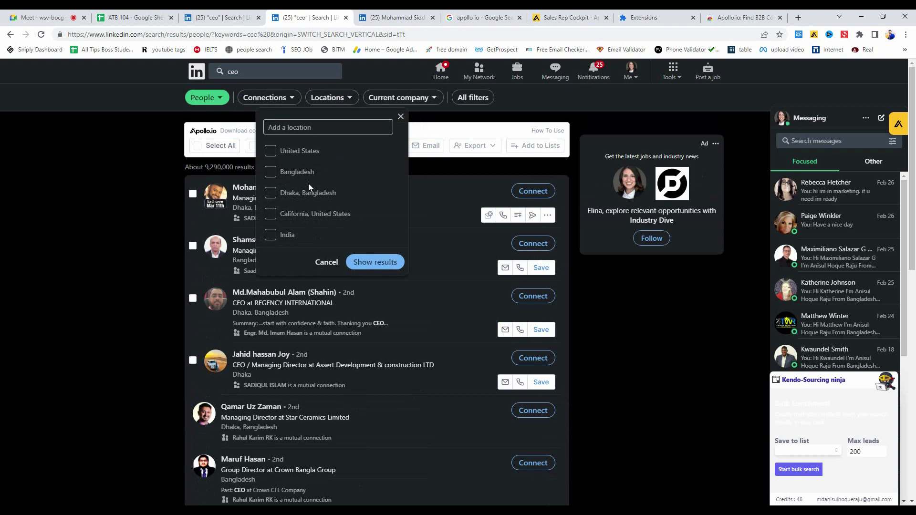
pyautogui.click(317, 215)
pyautogui.click(386, 261)
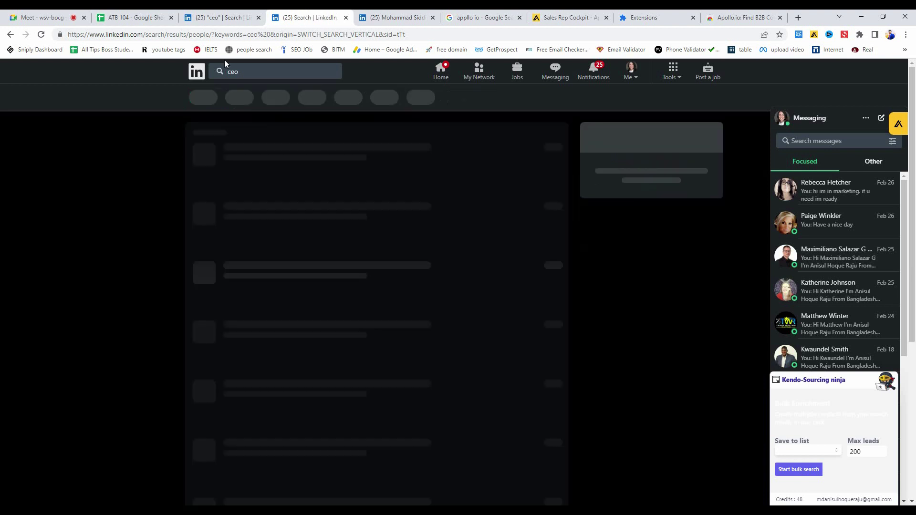
# - Admit the person waiting to join the Google Meet call and return to the California search results
pyautogui.click(43, 17)
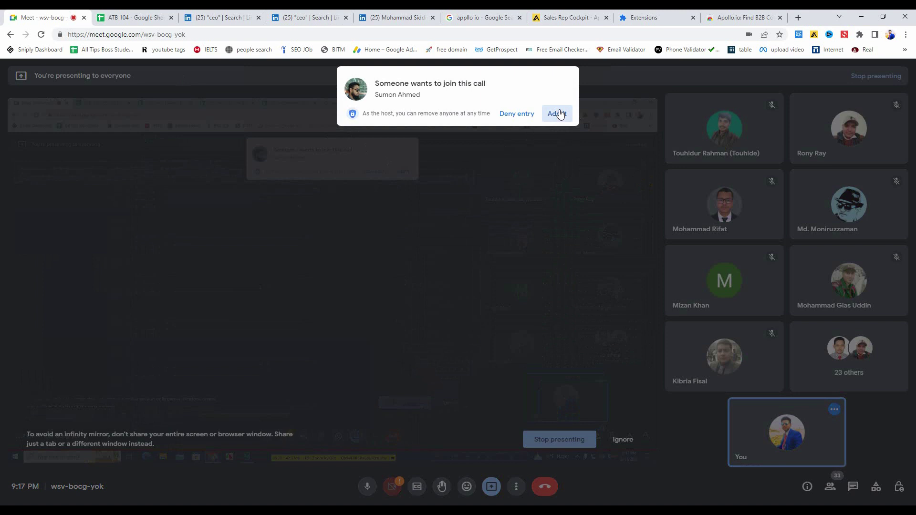
pyautogui.click(557, 113)
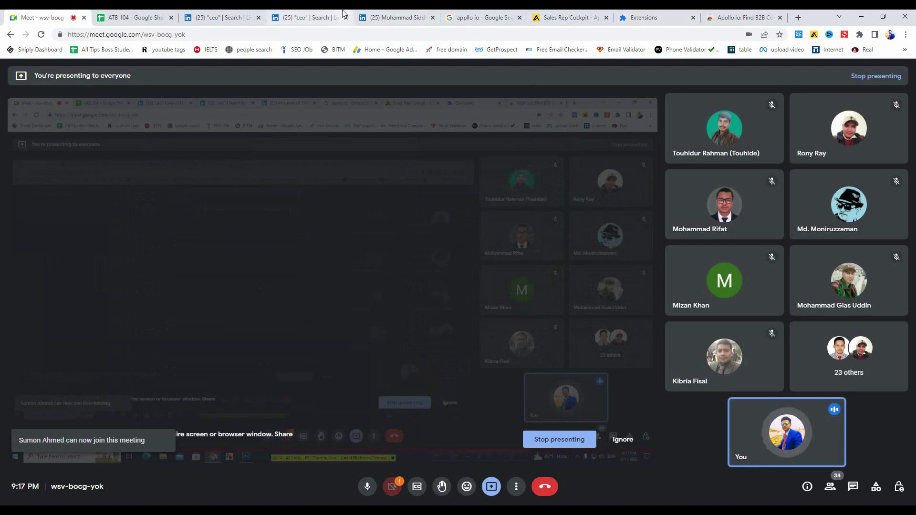
pyautogui.click(315, 18)
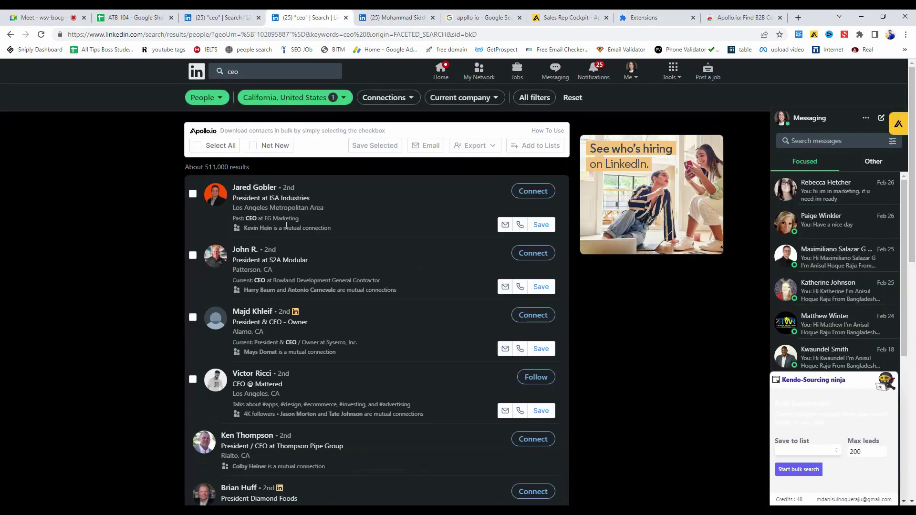
# - Look at the other open LinkedIn profile and the unfiltered "ceo" search, and return to the California results
pyautogui.click(394, 17)
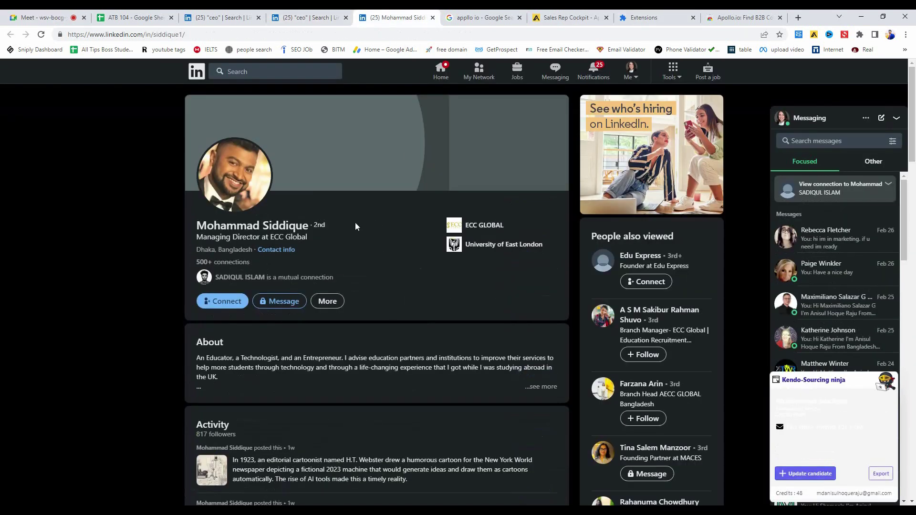
pyautogui.click(228, 17)
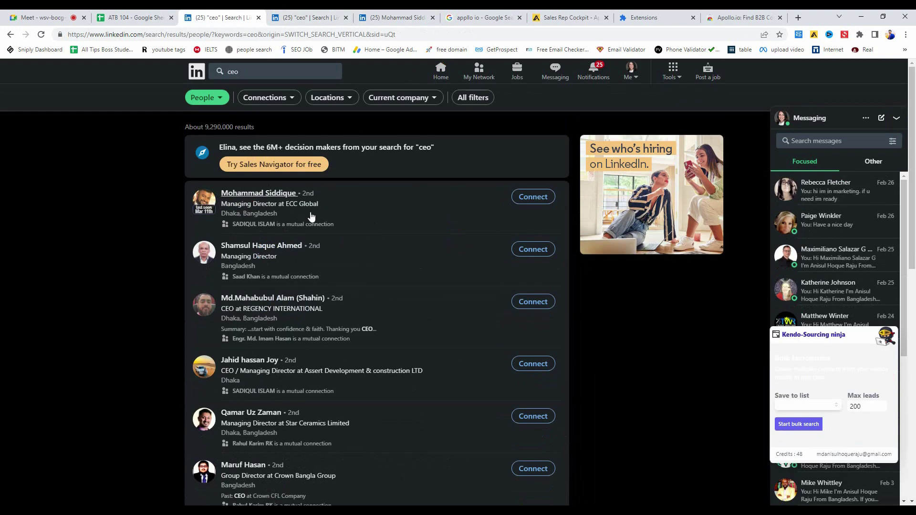
pyautogui.click(307, 17)
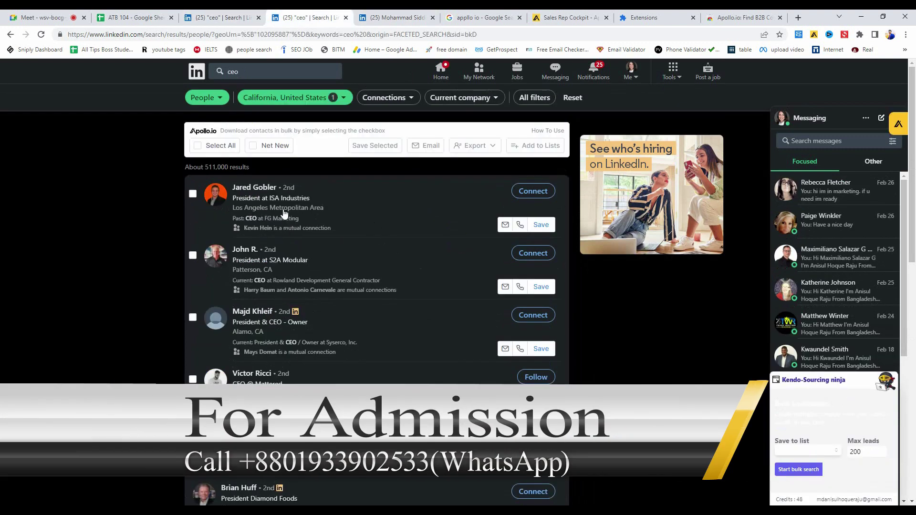
# - Deny the new join request in the Google Meet call and go back to the California search results
pyautogui.click(66, 17)
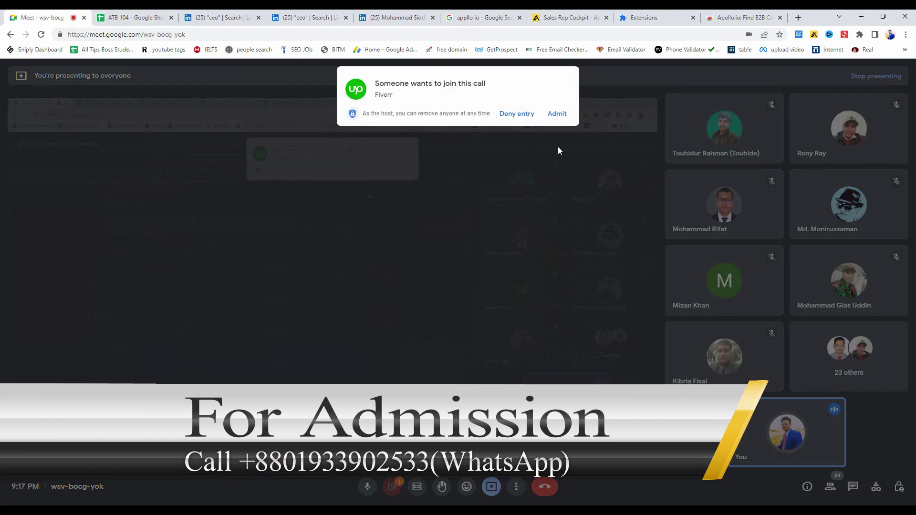
pyautogui.click(519, 115)
pyautogui.click(312, 15)
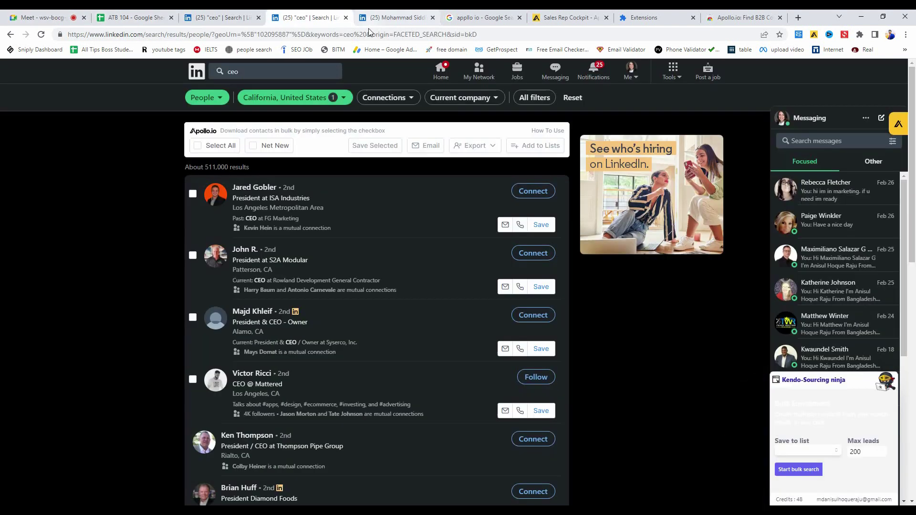
# - Open the profile of the first result, the President at ISA Industries, in a new tab and switch to it
pyautogui.rightClick(260, 187)
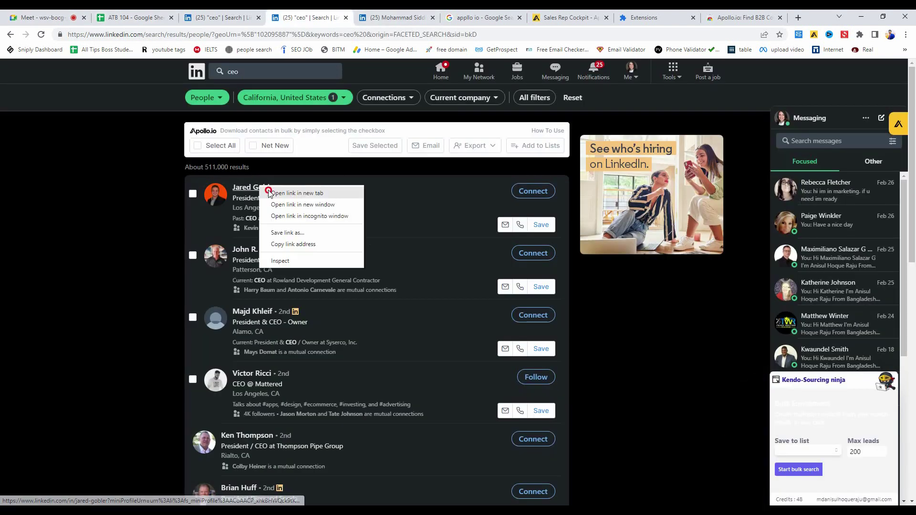
pyautogui.click(286, 192)
pyautogui.click(353, 17)
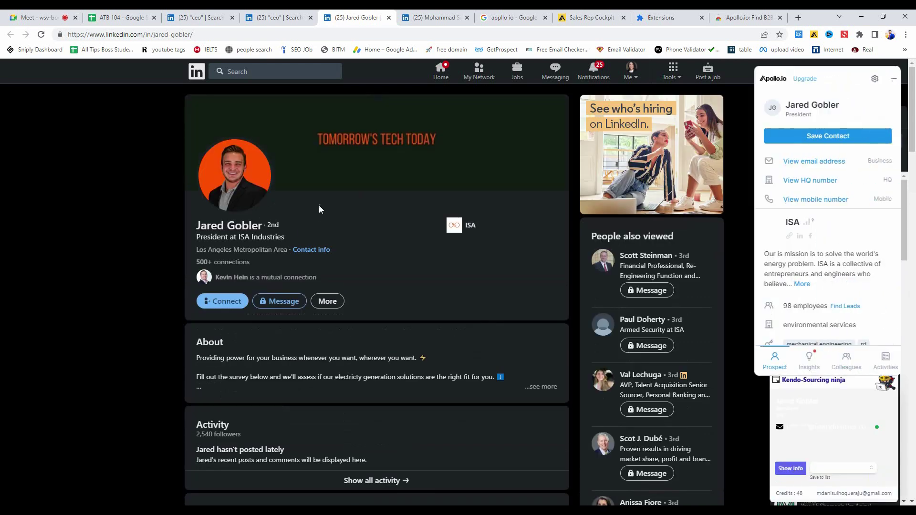
# - Reveal the business email of the ISA president in the Apollo.io extension and check the email and HQ phone number
pyautogui.click(826, 162)
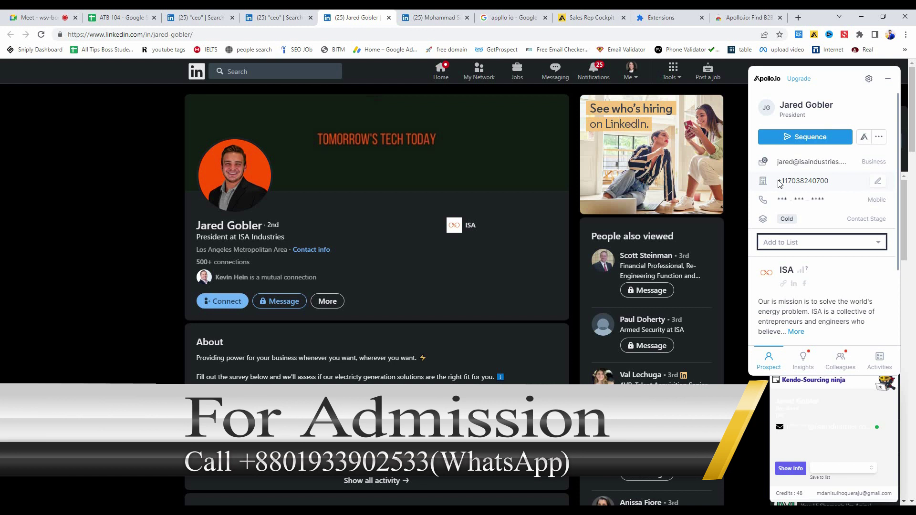
pyautogui.moveTo(779, 183); pyautogui.dragTo(841, 181)
pyautogui.click(841, 182)
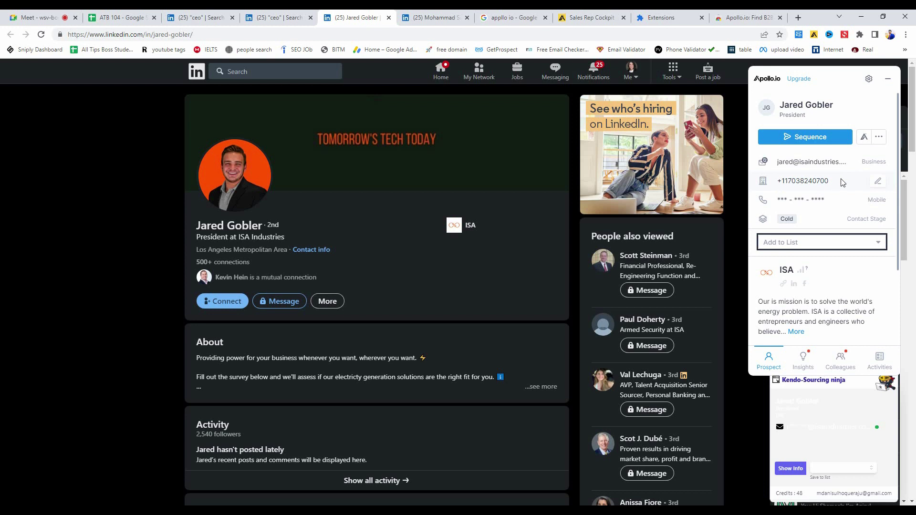
pyautogui.click(892, 82)
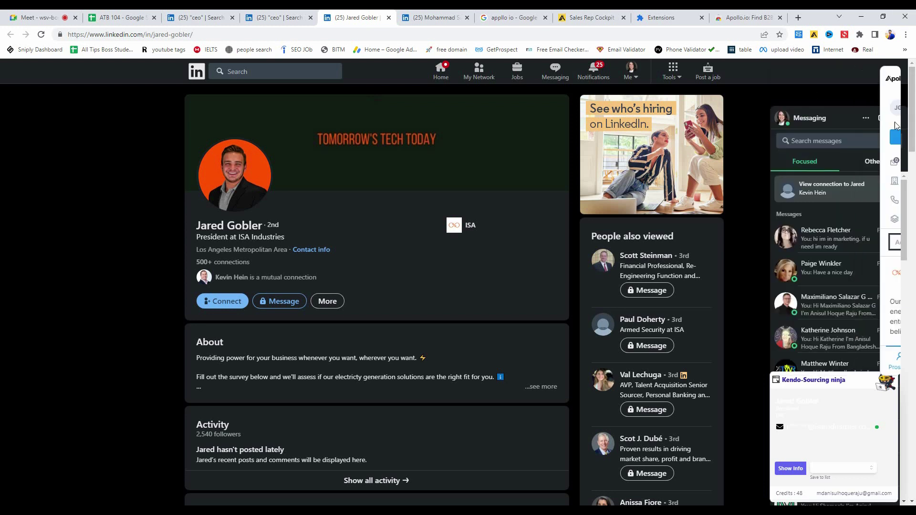
pyautogui.click(896, 123)
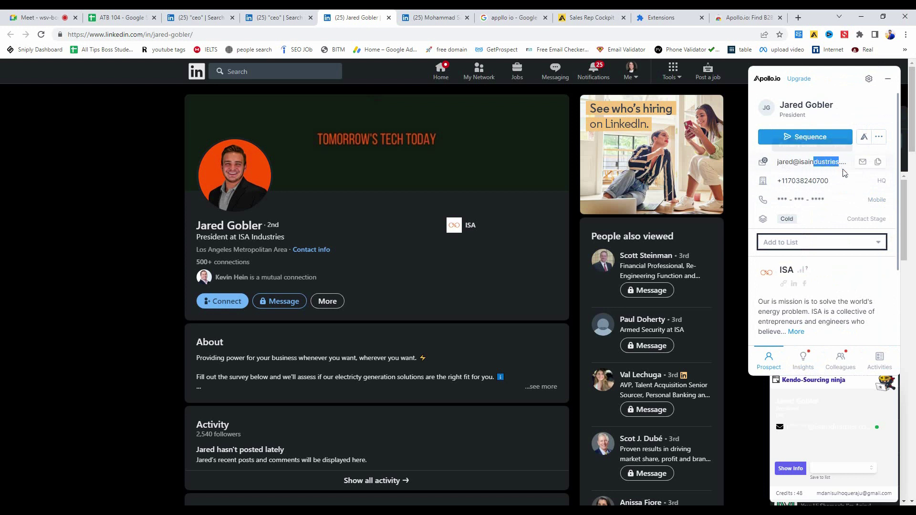
# - Look up the same profile in the Email Finder extension to compare the email address and close its popup
pyautogui.click(798, 36)
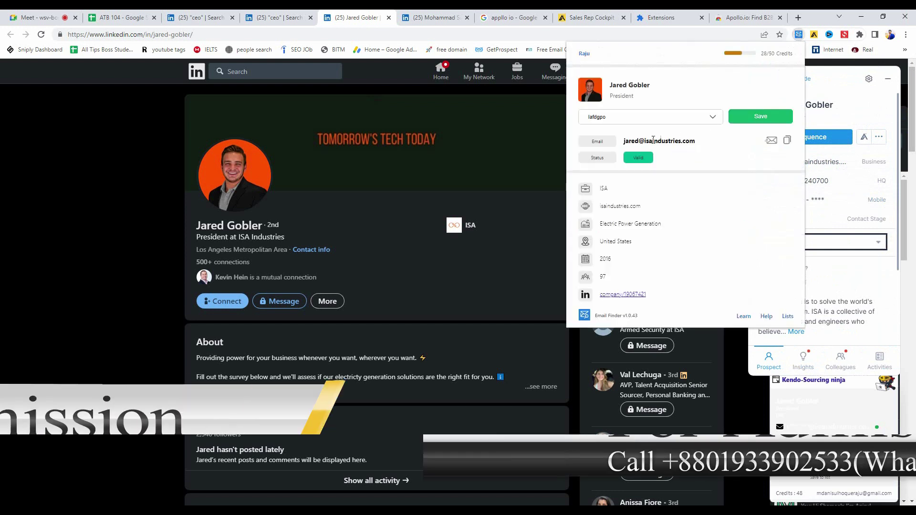
pyautogui.moveTo(661, 141); pyautogui.dragTo(699, 148)
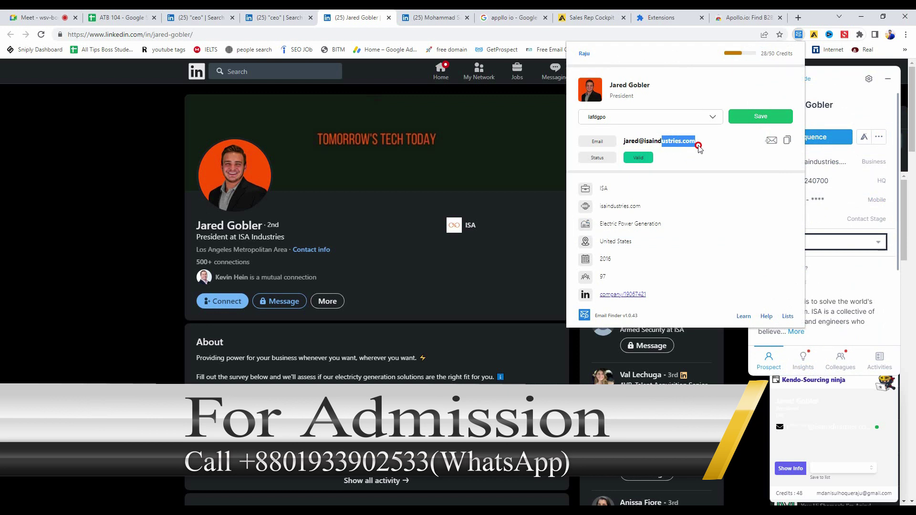
pyautogui.click(711, 145)
pyautogui.click(827, 77)
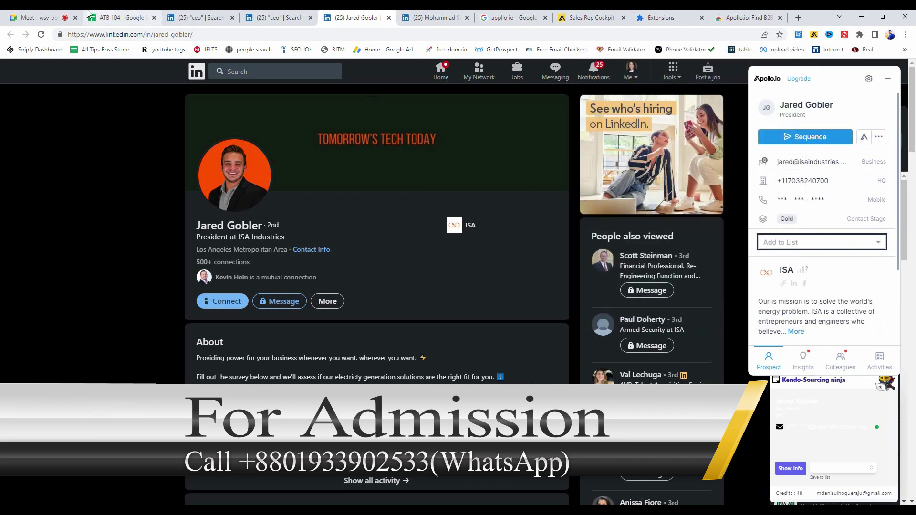
# - Check the Google Meet call and close the four open LinkedIn profile and search tabs
pyautogui.click(38, 17)
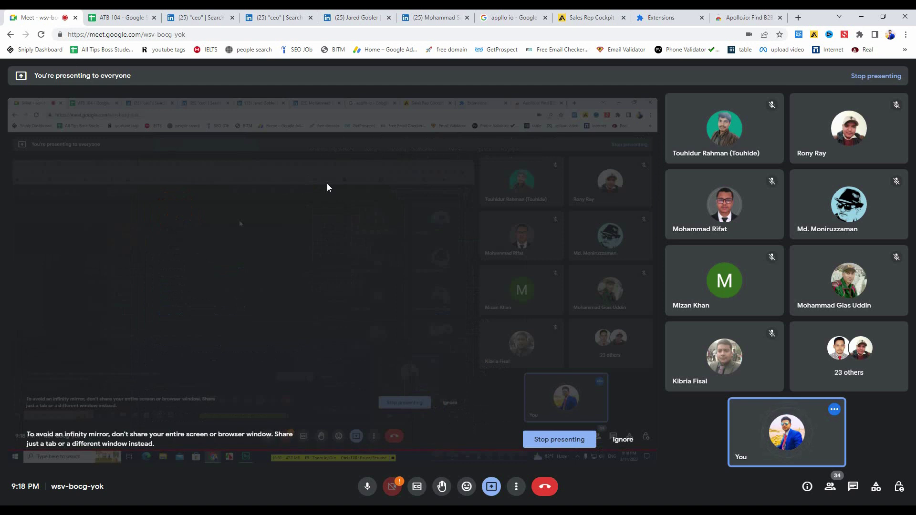
pyautogui.click(456, 18)
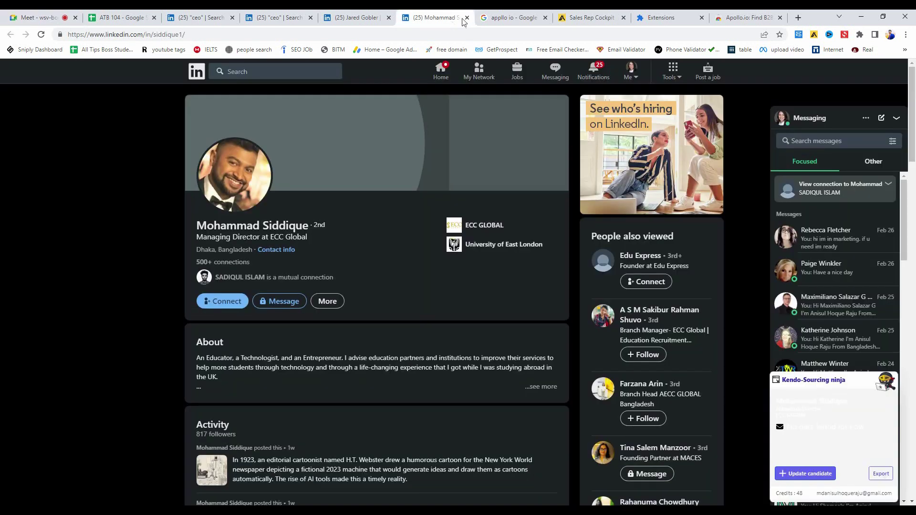
pyautogui.click(467, 18)
pyautogui.click(388, 17)
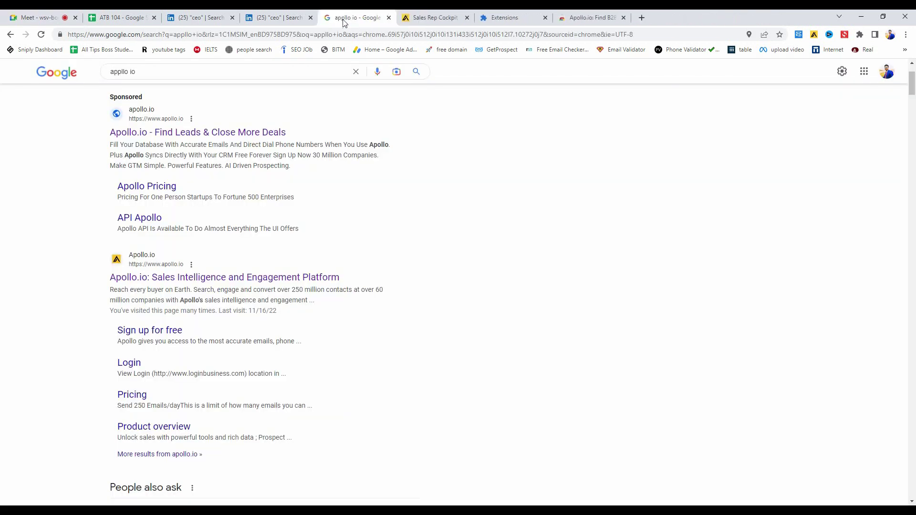
pyautogui.click(311, 18)
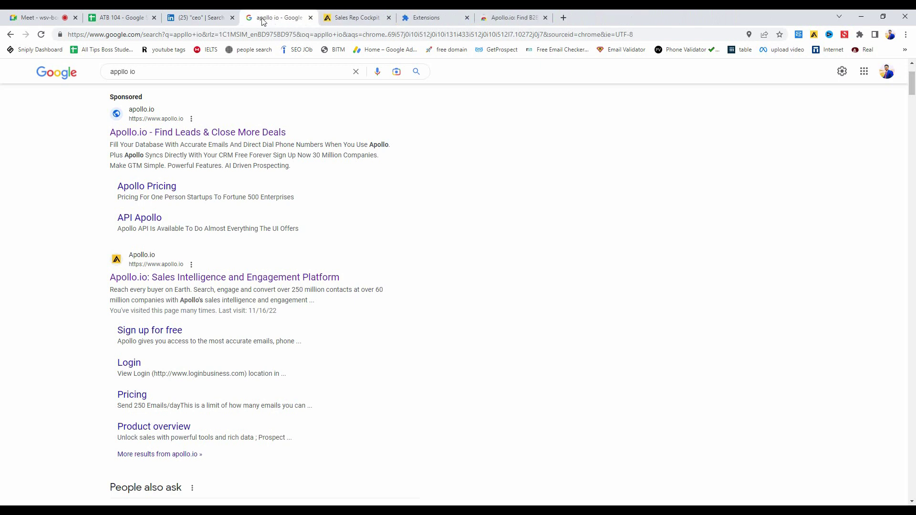
pyautogui.click(232, 18)
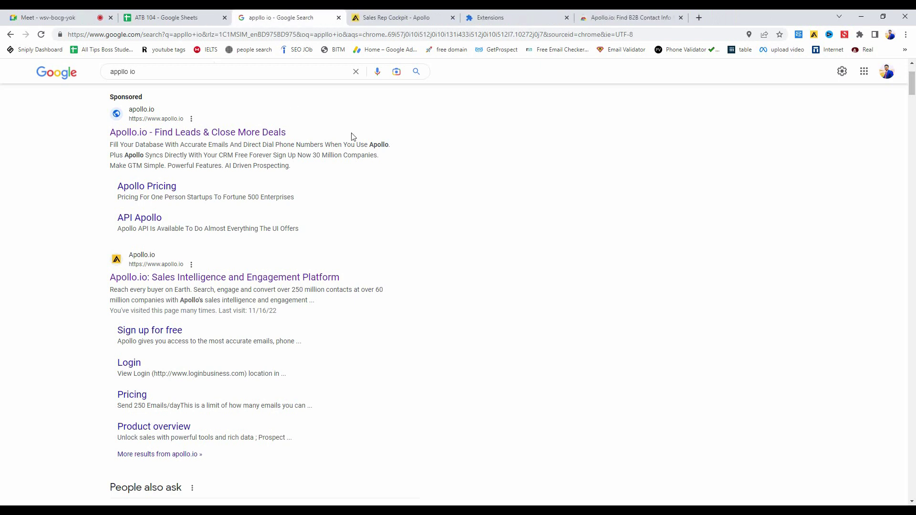
# - Switch to the Apollo.io web app and open its People search
pyautogui.click(379, 18)
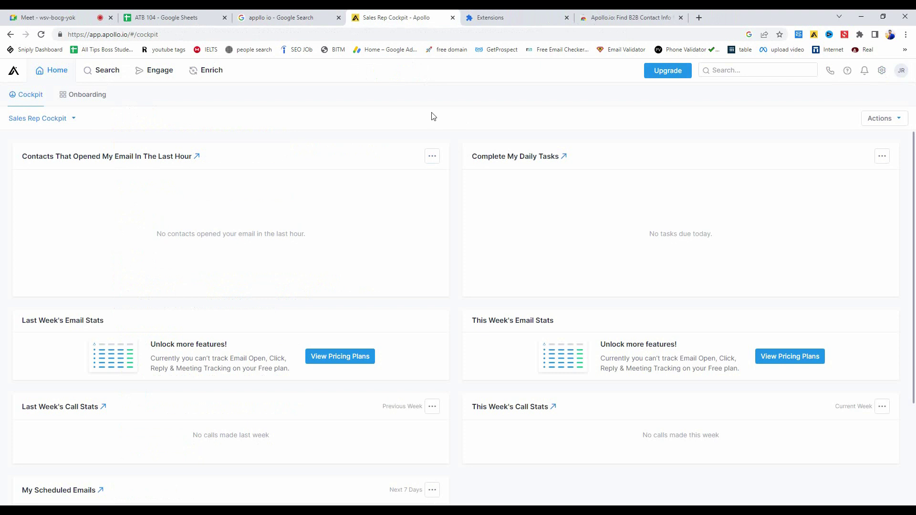
pyautogui.moveTo(113, 70)
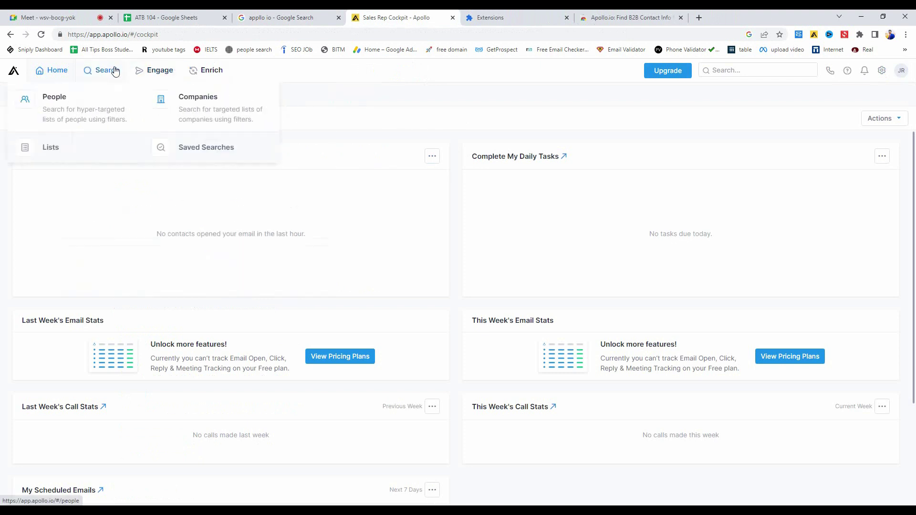
pyautogui.click(99, 100)
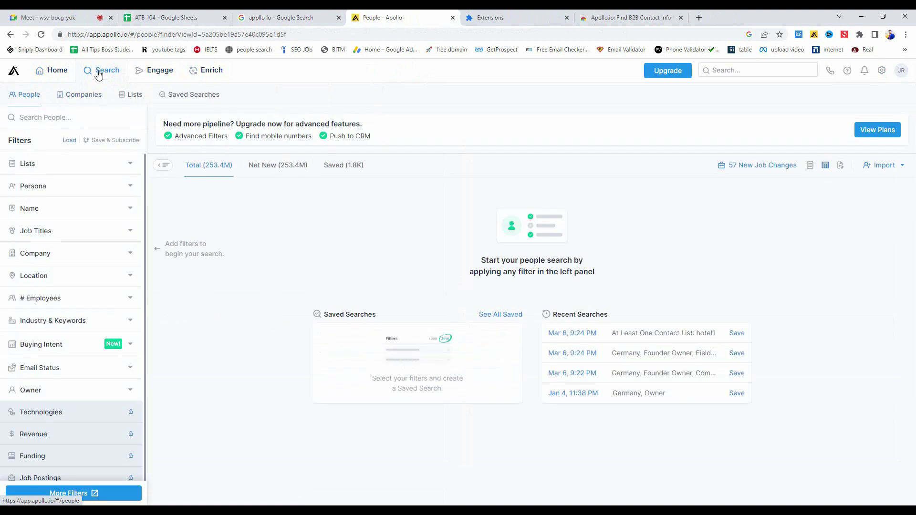
pyautogui.click(42, 117)
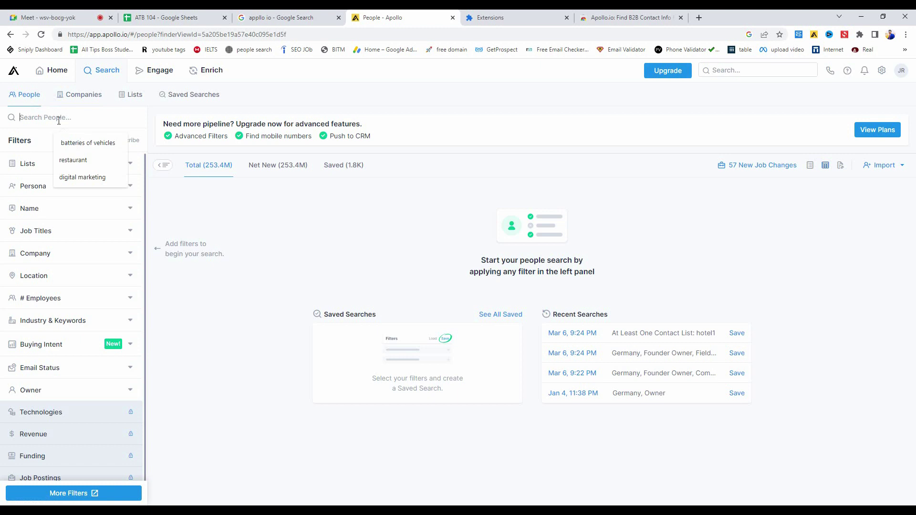
pyautogui.write('CEO')
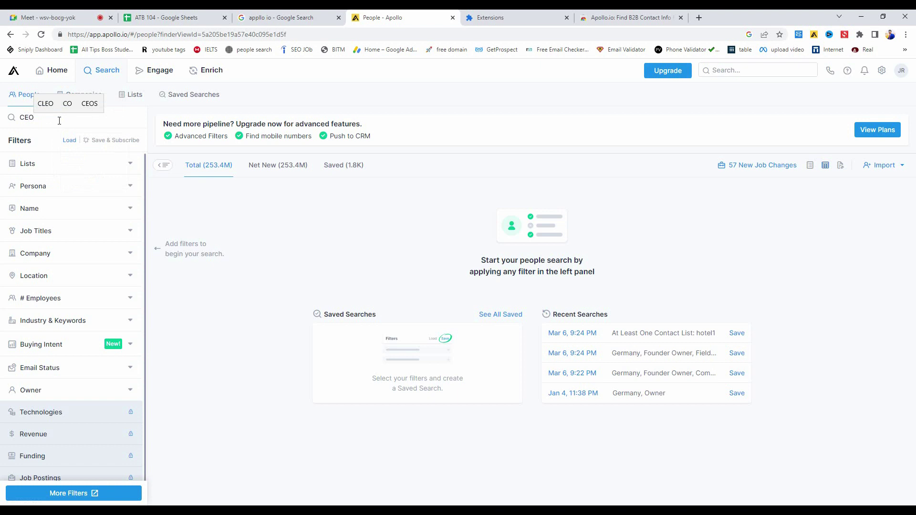
pyautogui.press('BackSpace')
pyautogui.press('BackSpace')
pyautogui.press('BackSpace')
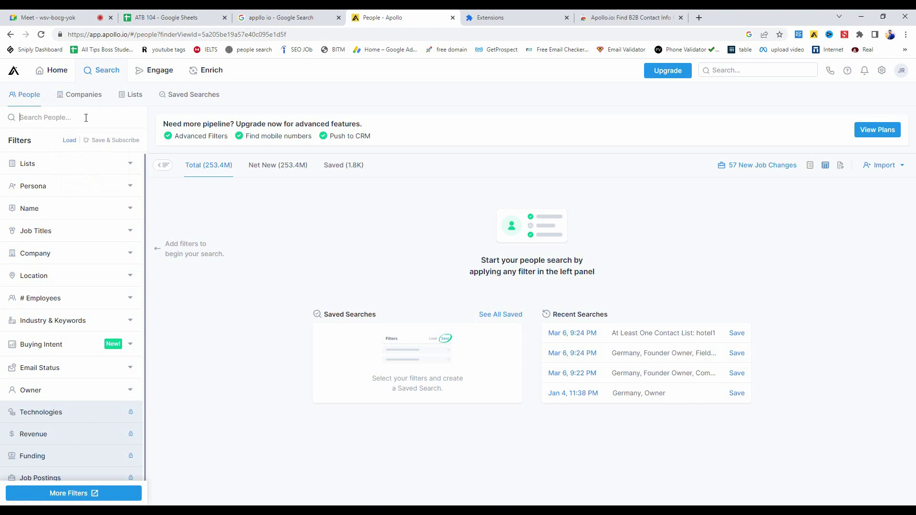
# - Search people with the keyword "CEO" and look through the results
pyautogui.click(51, 119)
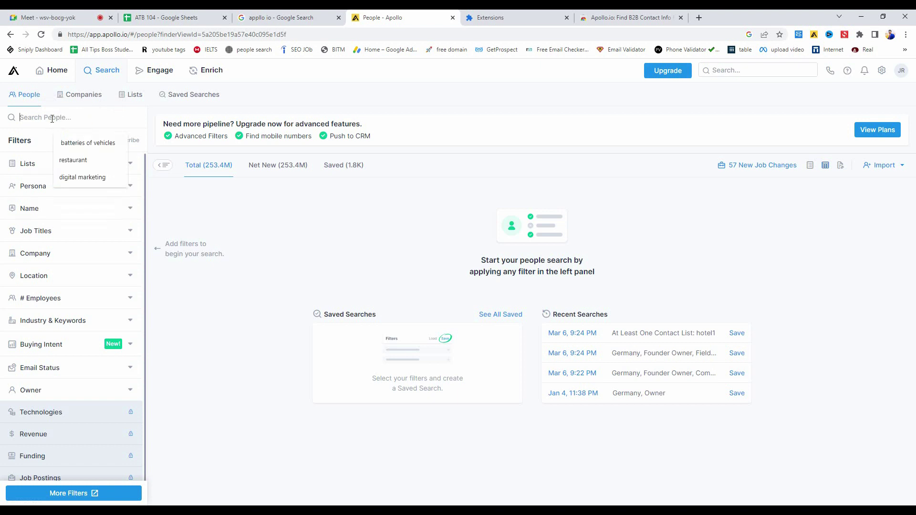
pyautogui.write('CEO')
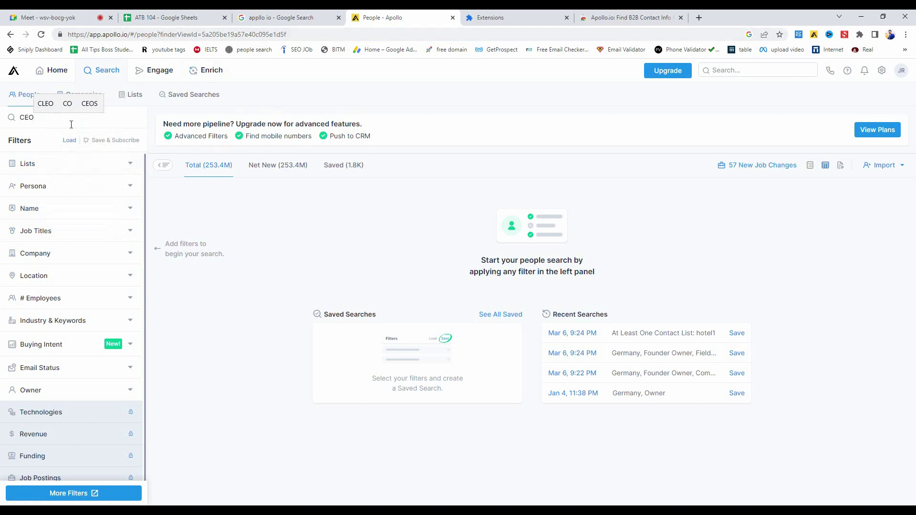
pyautogui.press('Return')
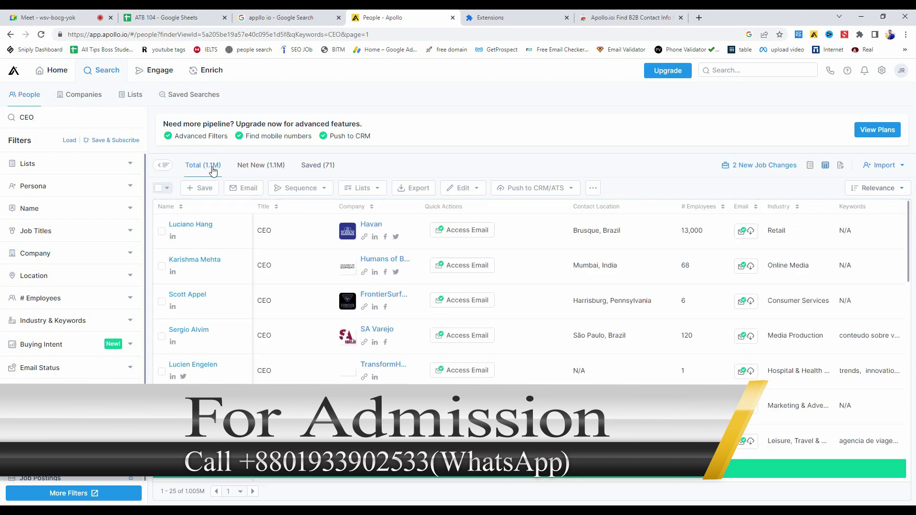
pyautogui.scroll(-8, 374, 298)
pyautogui.scroll(10, 376, 297)
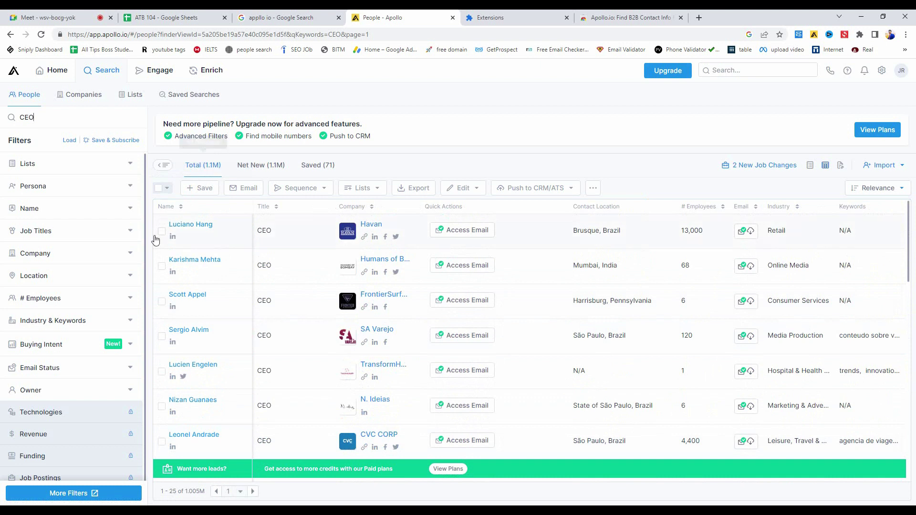
# - Examine the Job Titles filter options and more of the CEO results, and collapse the filter
pyautogui.click(51, 233)
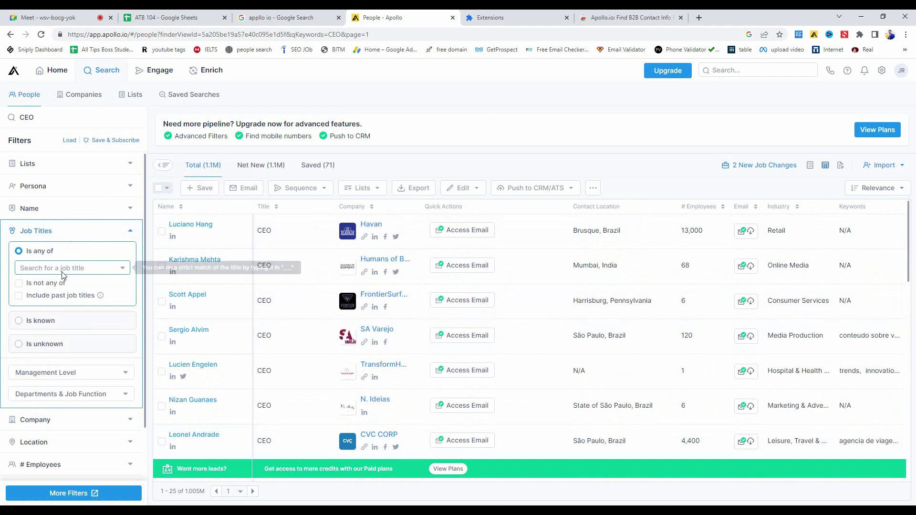
pyautogui.moveTo(47, 118); pyautogui.dragTo(17, 119)
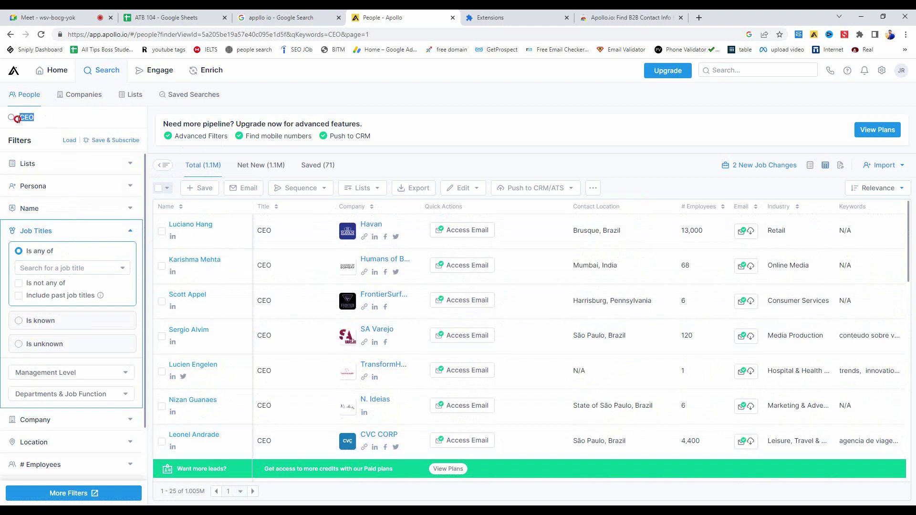
pyautogui.click(430, 136)
pyautogui.scroll(-10, 265, 338)
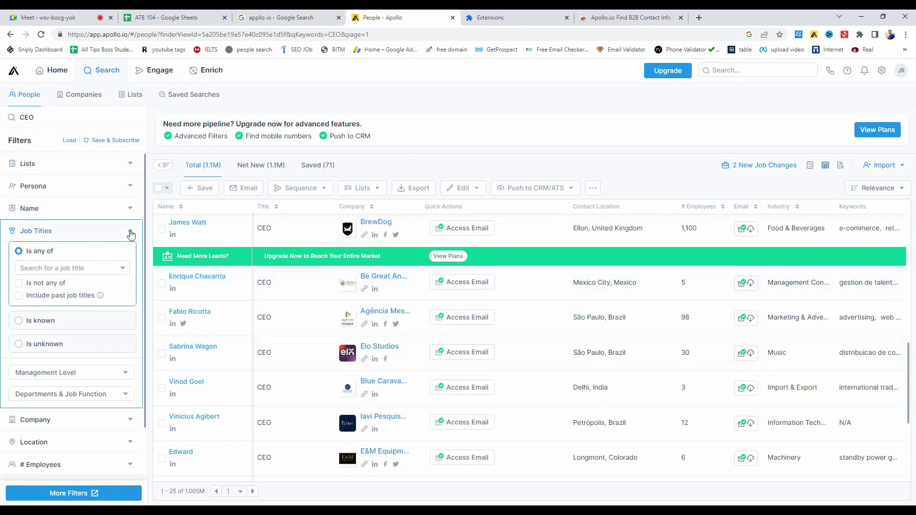
pyautogui.click(130, 233)
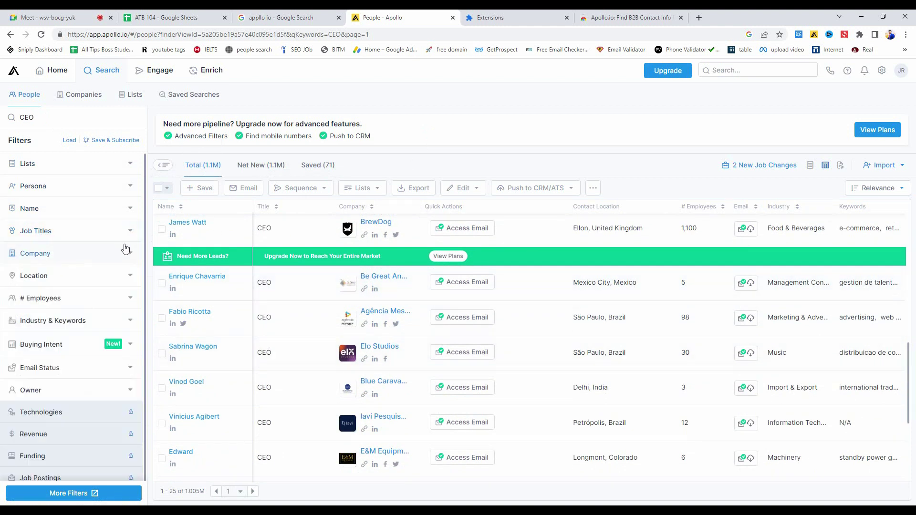
# - Filter the CEO results by contact location United States and look through the matching people and remaining filters
pyautogui.click(62, 277)
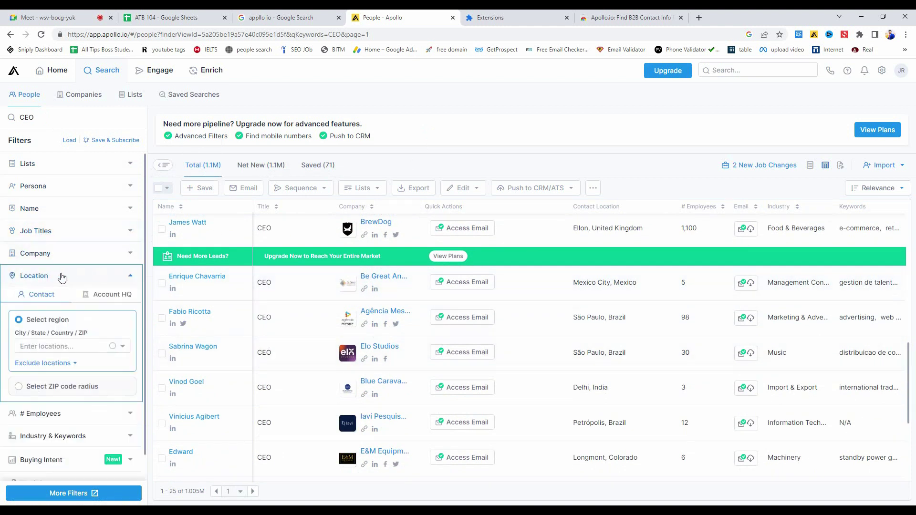
pyautogui.click(59, 347)
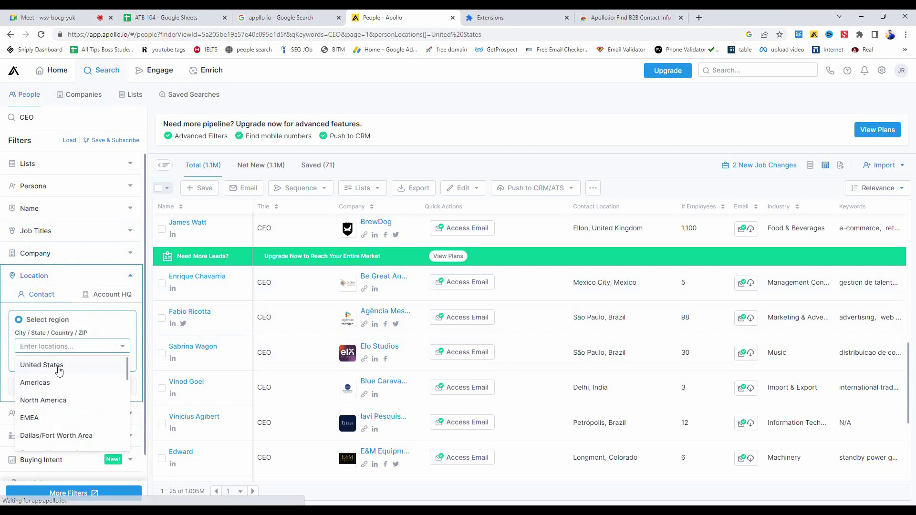
pyautogui.click(59, 369)
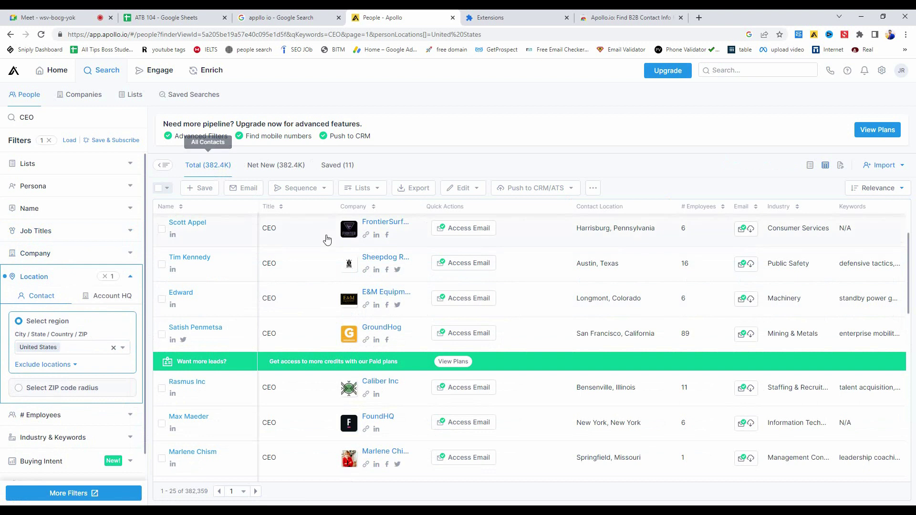
pyautogui.scroll(-10, 325, 239)
pyautogui.scroll(8, 317, 292)
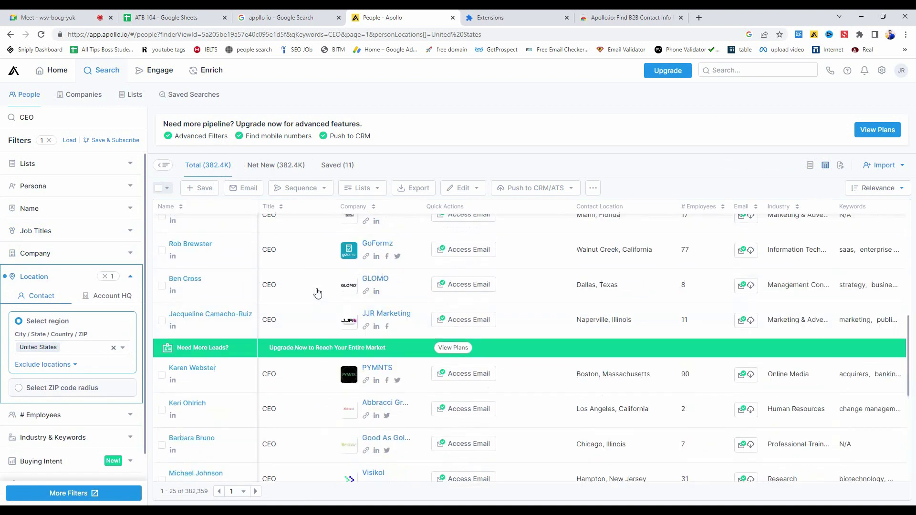
pyautogui.scroll(-3, 74, 414)
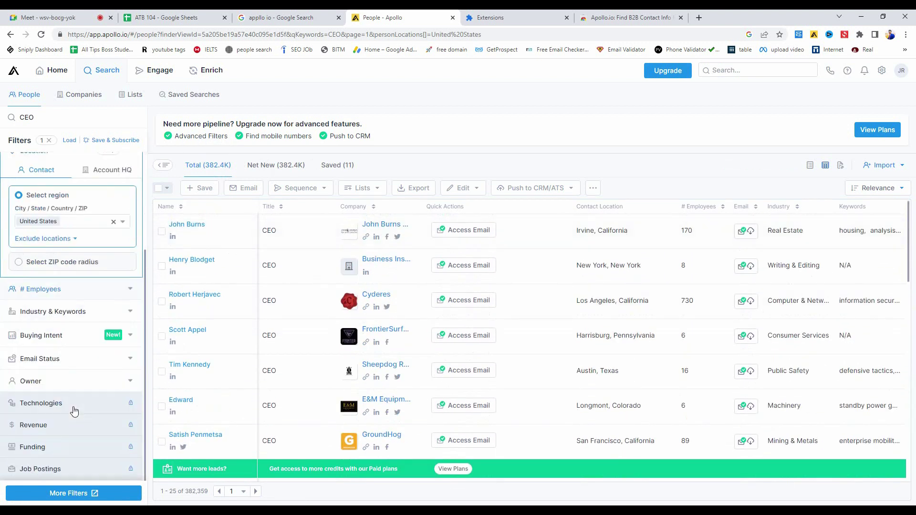
pyautogui.scroll(3, 81, 352)
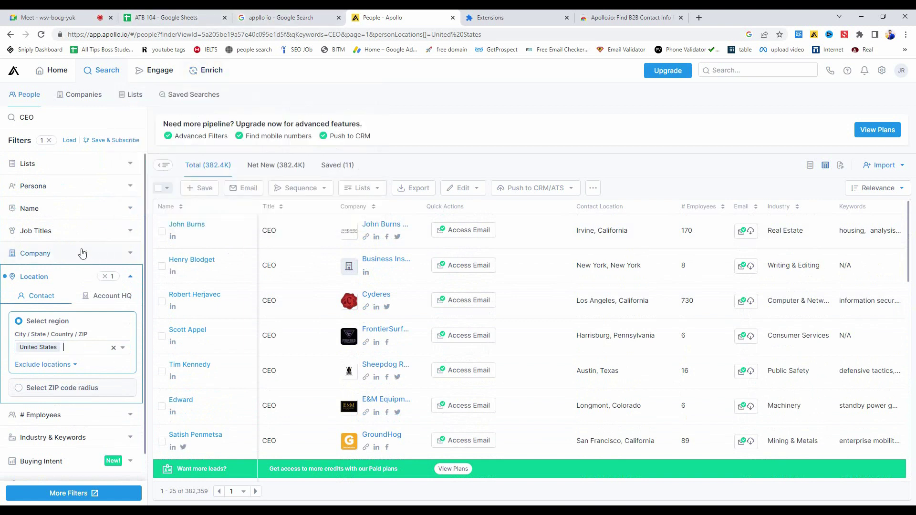
# - Remove the United States contact location filter and try entering another location in the region field
pyautogui.click(106, 277)
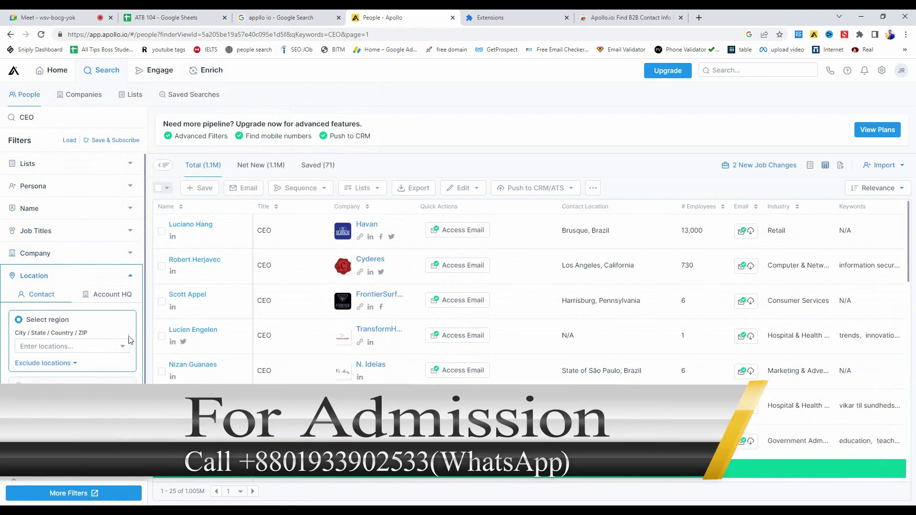
pyautogui.click(99, 348)
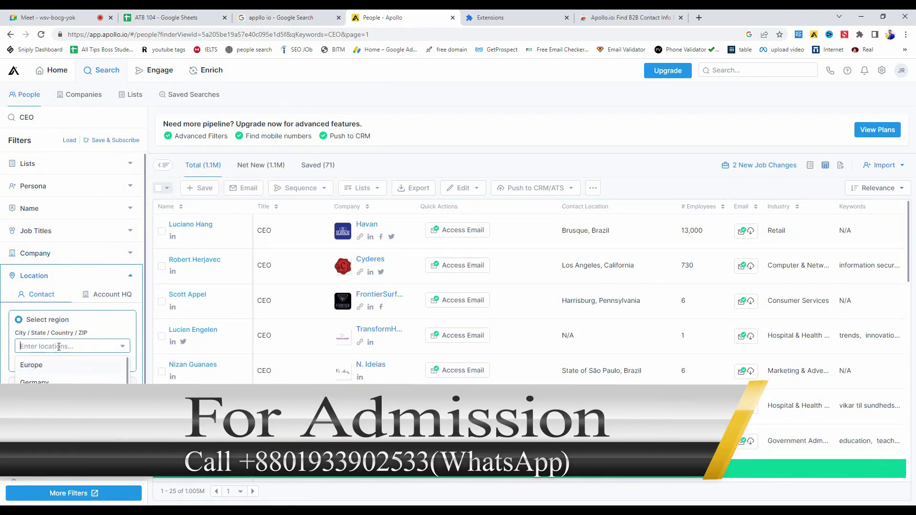
pyautogui.write('unai')
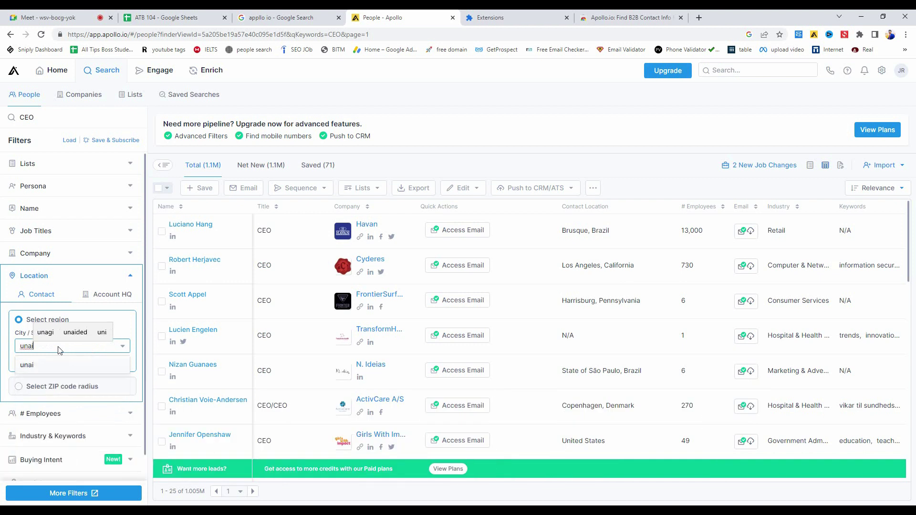
pyautogui.press('BackSpace')
pyautogui.press('BackSpace')
pyautogui.press('BackSpace')
pyautogui.press('BackSpace')
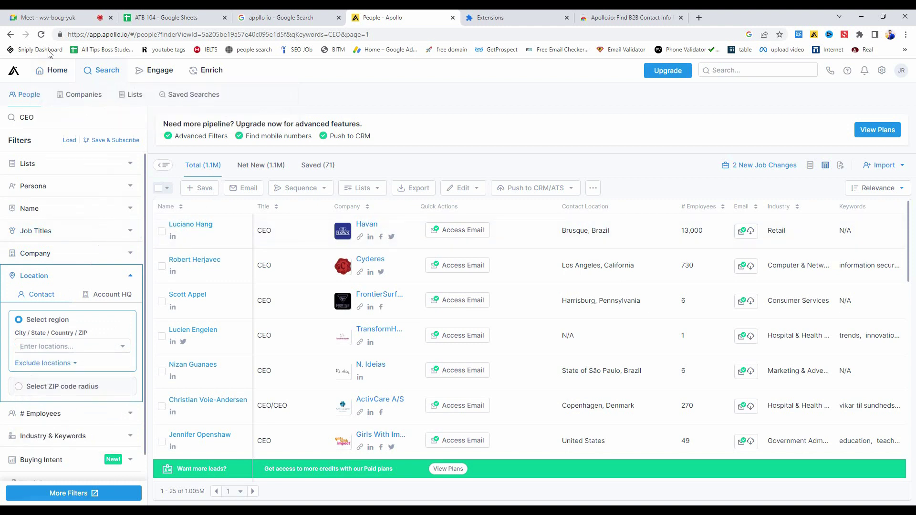
# - Reopen the People search from the home page and filter the CEO results by contact location United States
pyautogui.click(55, 75)
pyautogui.moveTo(120, 77)
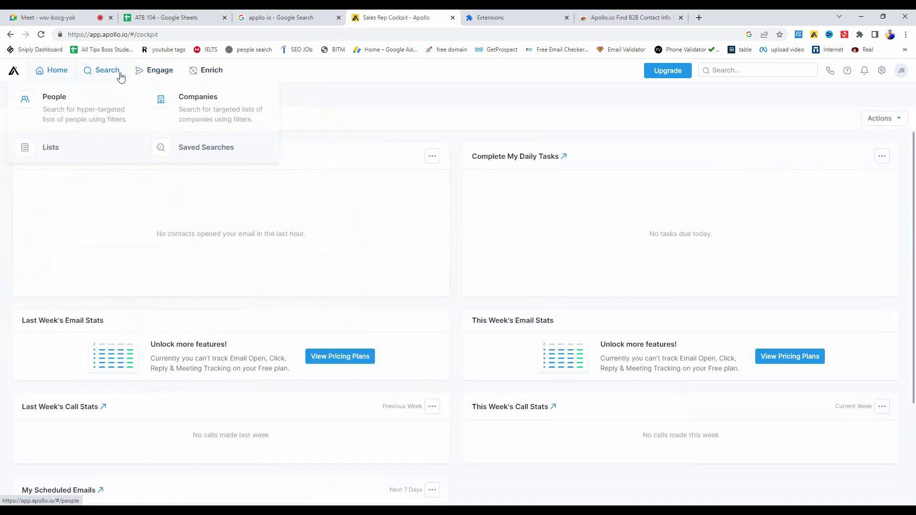
pyautogui.click(96, 101)
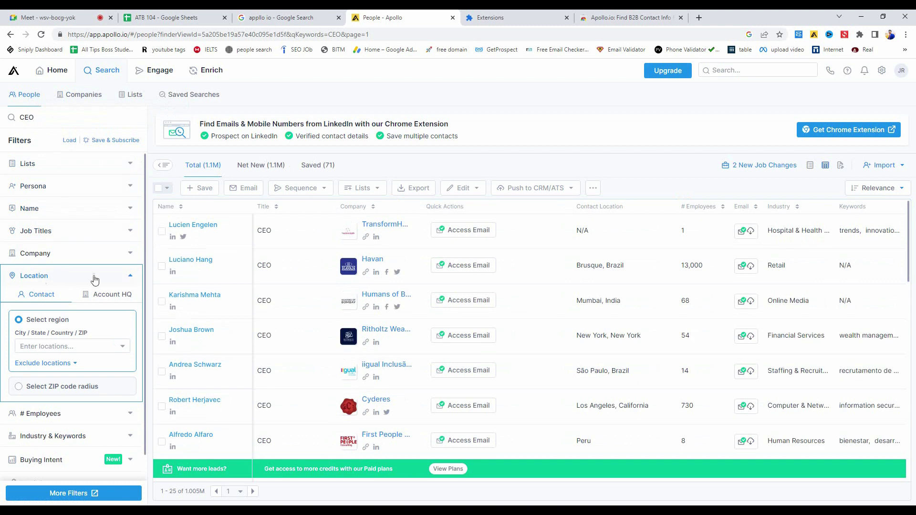
pyautogui.click(131, 277)
pyautogui.click(131, 277)
pyautogui.click(65, 345)
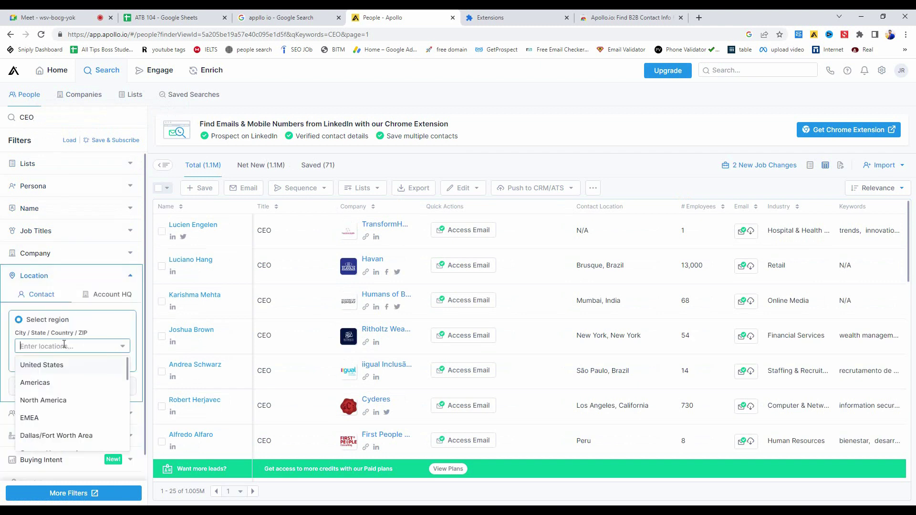
pyautogui.click(59, 371)
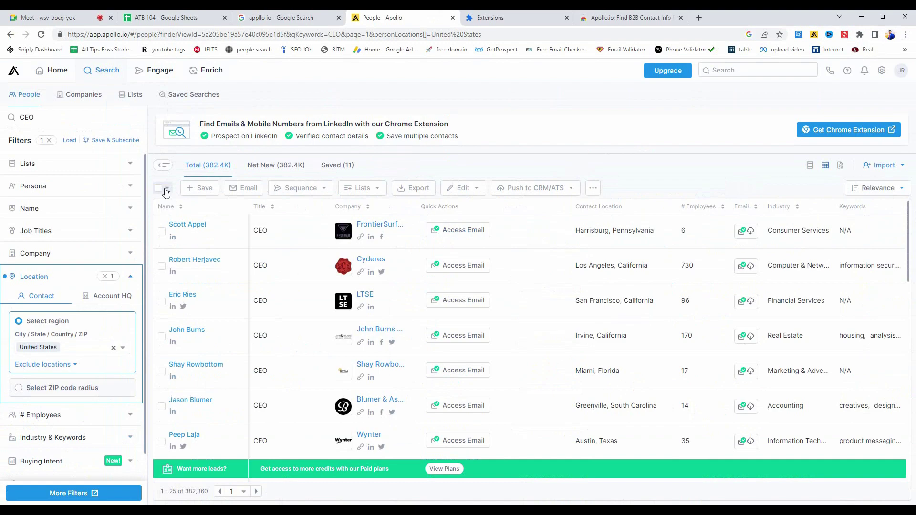
# - Open the Lists page and look through the existing people lists
pyautogui.click(134, 100)
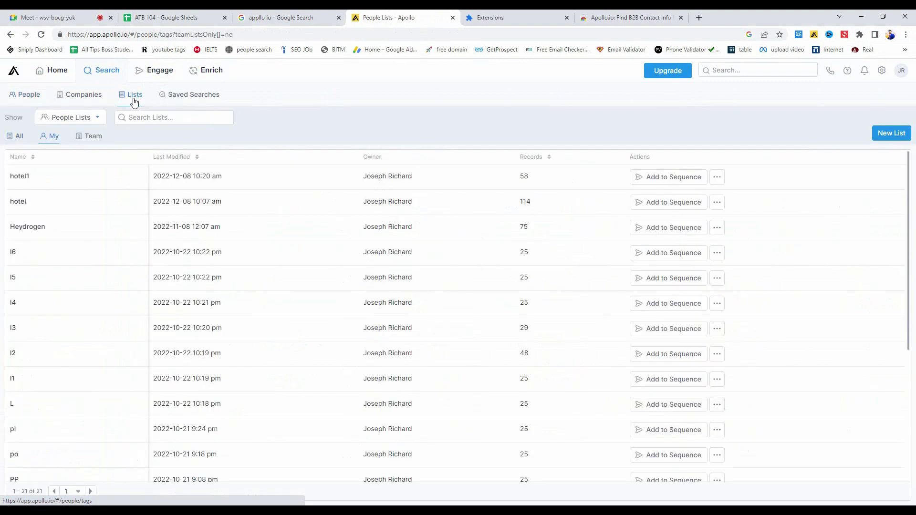
pyautogui.scroll(-4, 266, 231)
pyautogui.scroll(4, 266, 231)
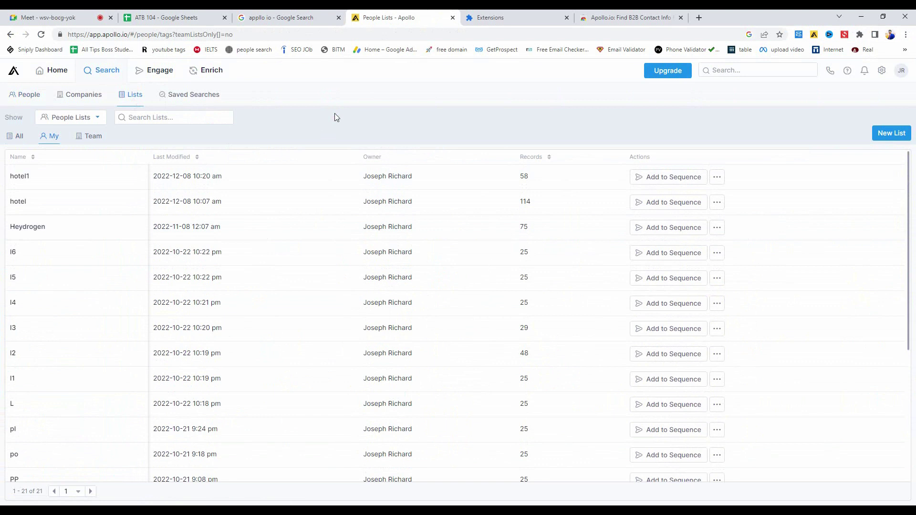
pyautogui.click(48, 17)
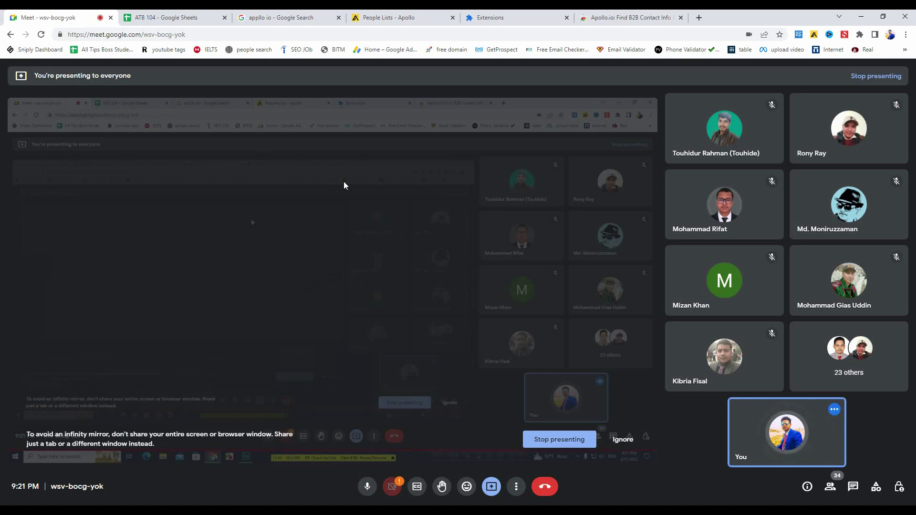
pyautogui.click(372, 14)
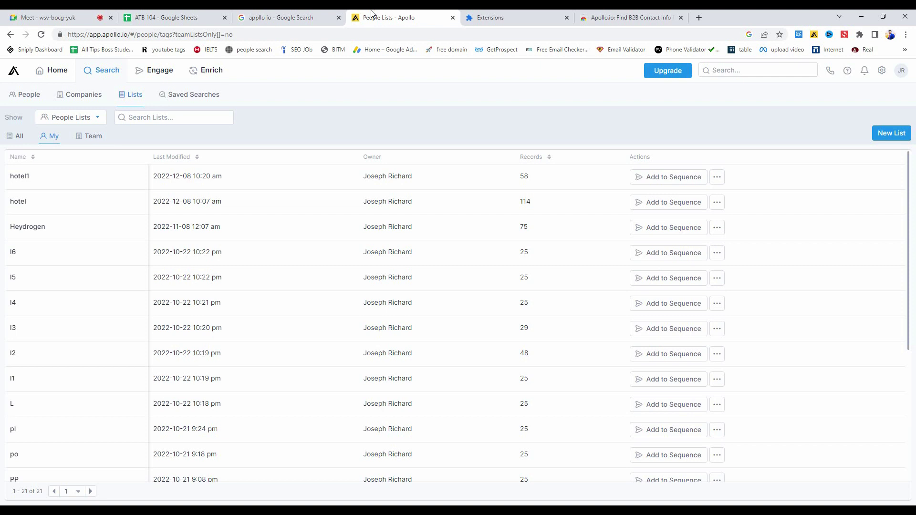
# - Create a new people list named CEO1
pyautogui.click(886, 135)
pyautogui.click(468, 128)
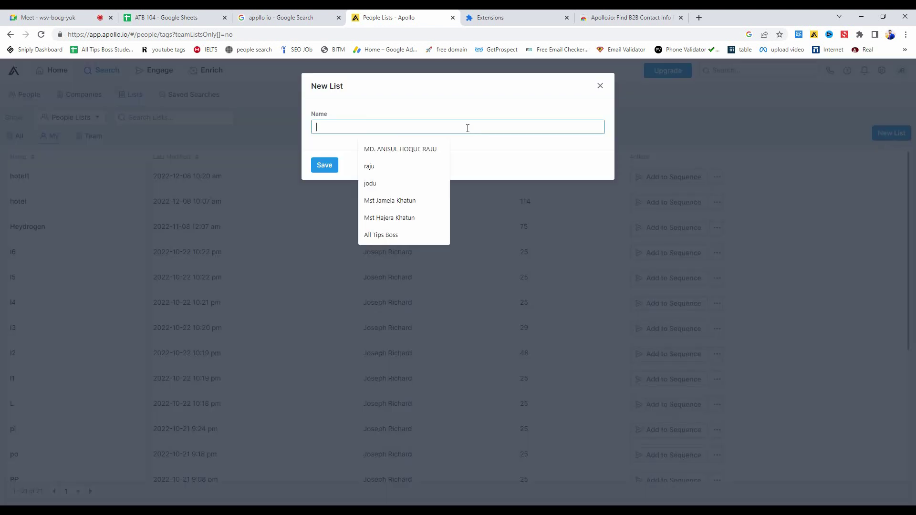
pyautogui.write('CEO')
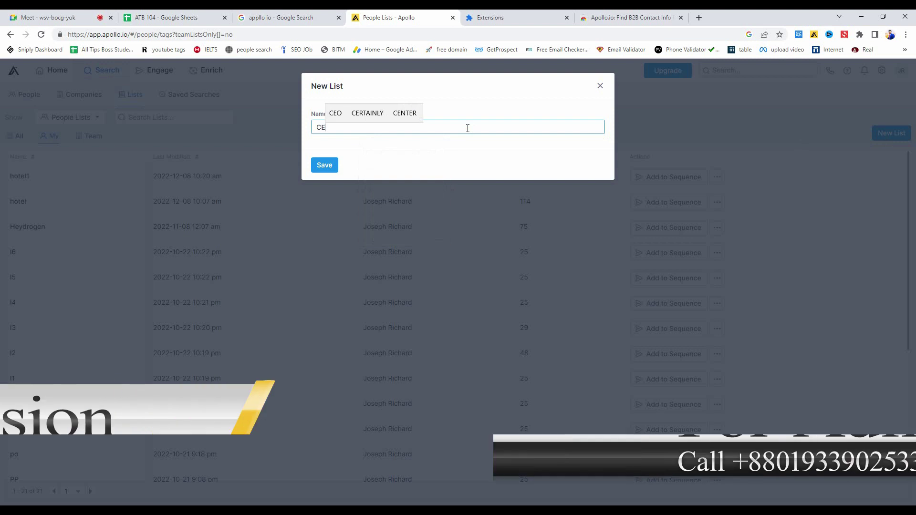
pyautogui.click(331, 169)
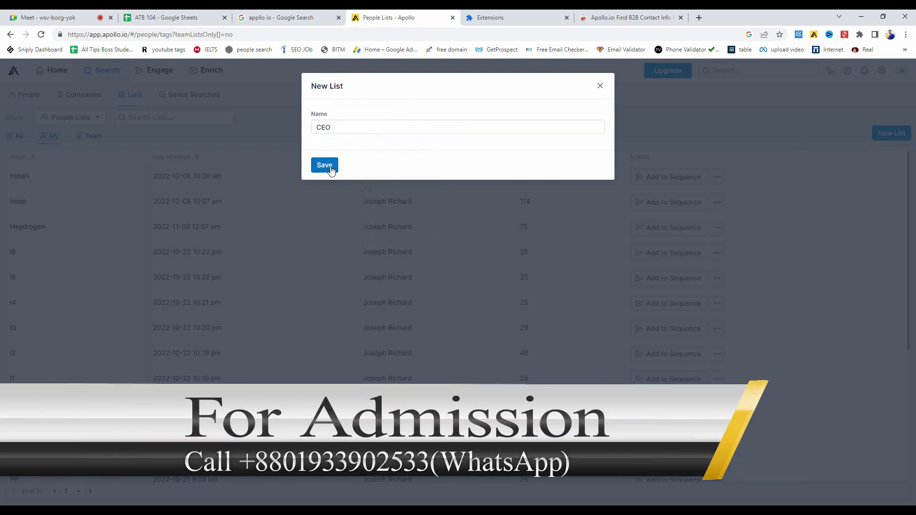
pyautogui.click(352, 131)
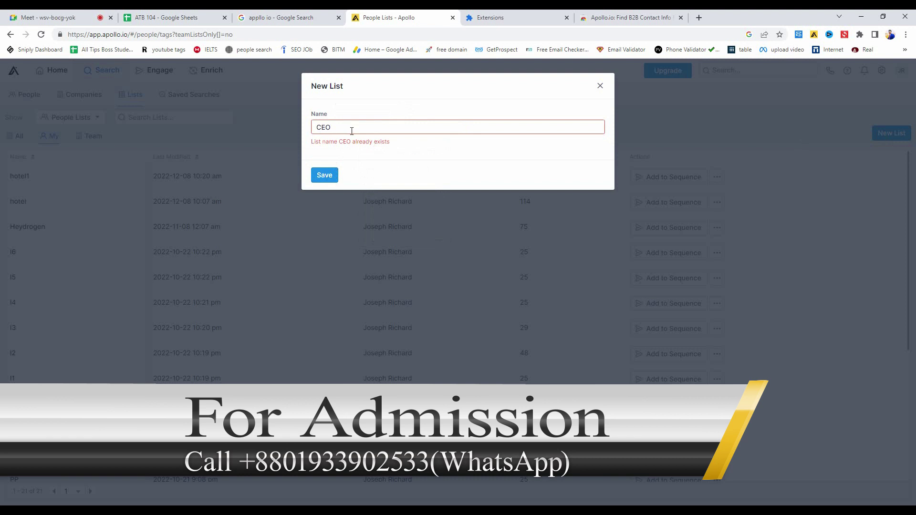
pyautogui.write('1')
pyautogui.click(329, 176)
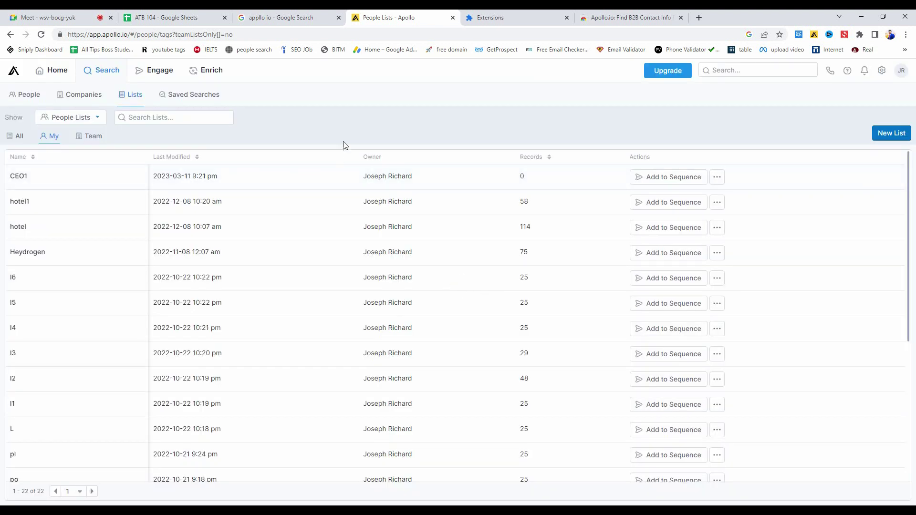
# - Open the CEO1 list, view its total contacts, and remove the list filter from the People search
pyautogui.click(36, 181)
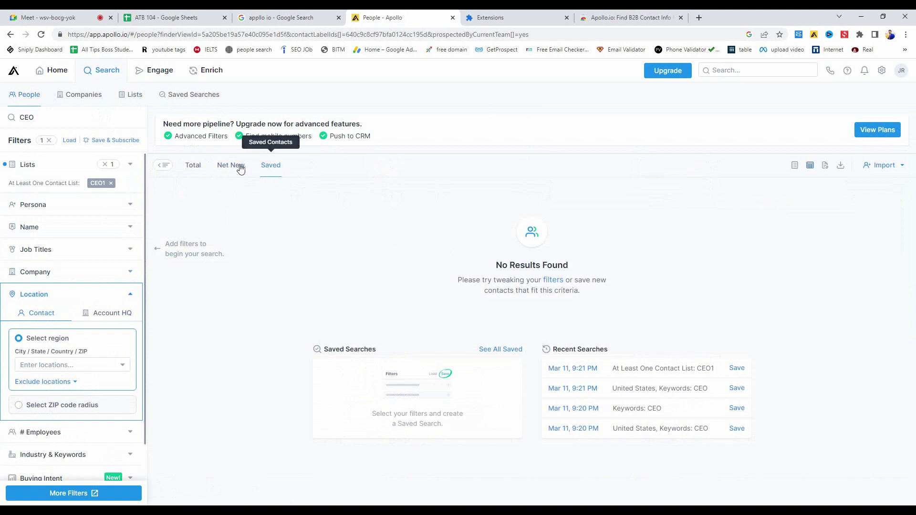
pyautogui.click(199, 166)
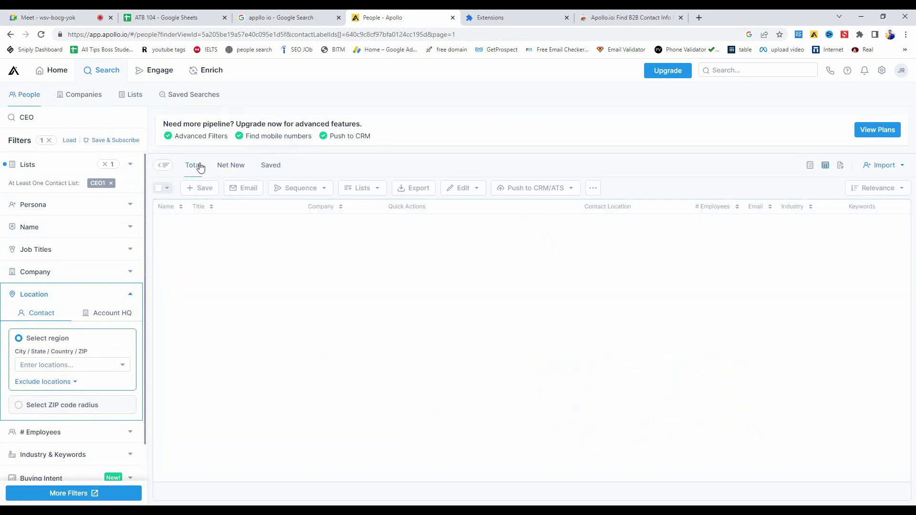
pyautogui.click(110, 184)
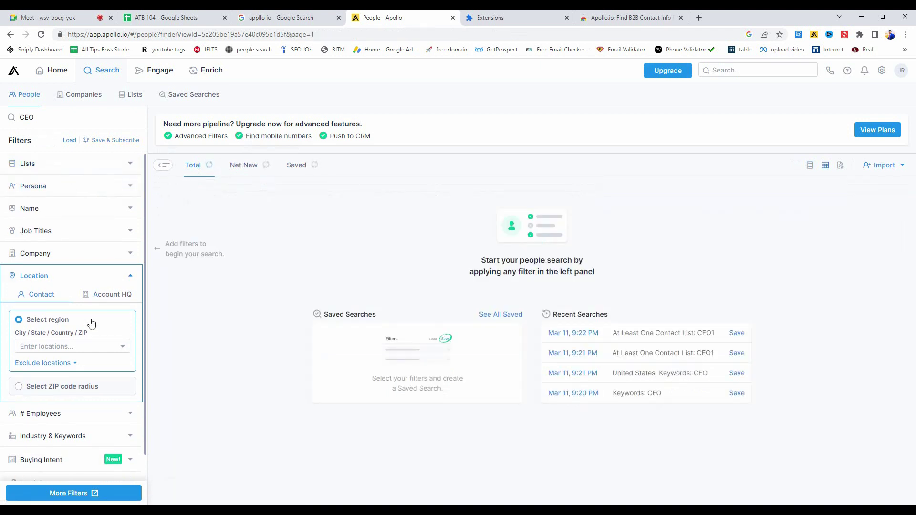
# - Filter the People search by the CEO1 list and the contact location United States
pyautogui.click(46, 166)
pyautogui.click(61, 213)
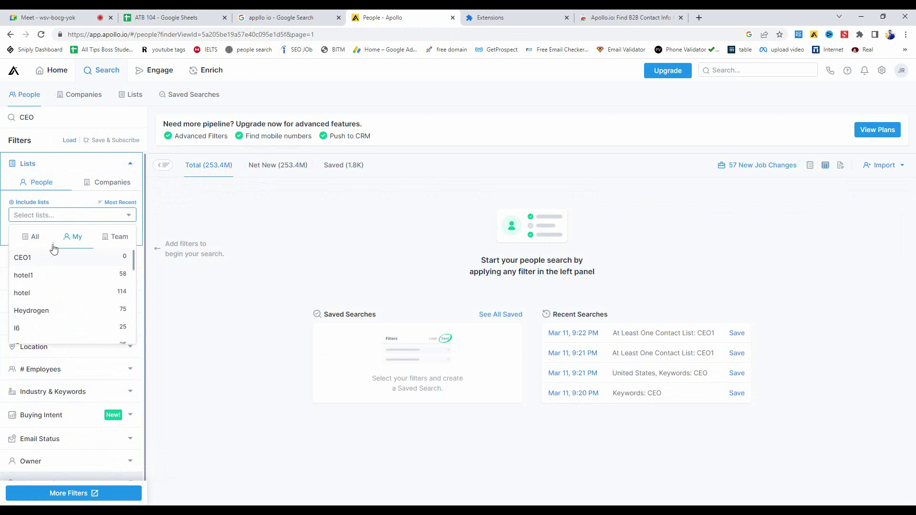
pyautogui.click(36, 258)
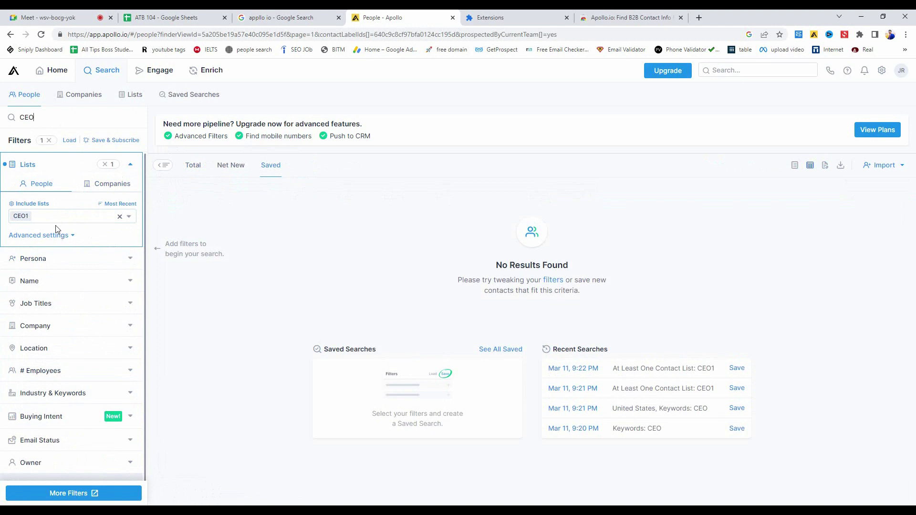
pyautogui.scroll(-2, 59, 257)
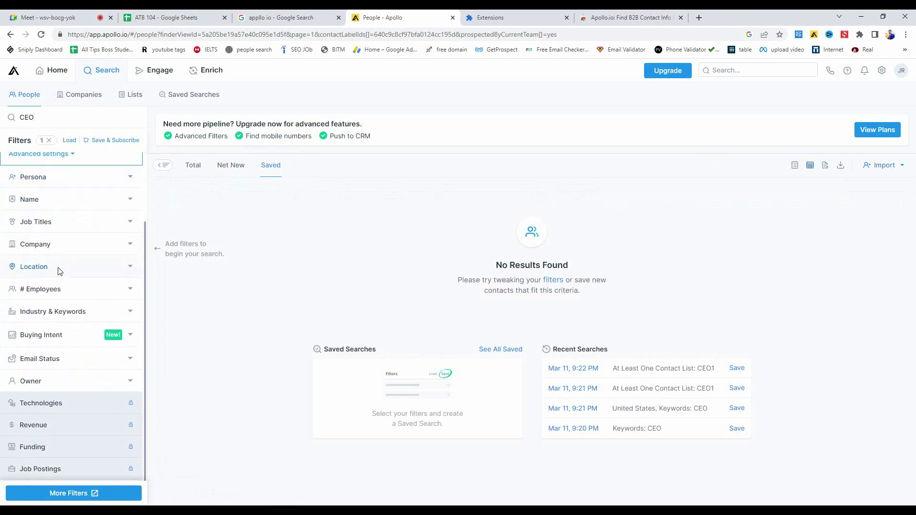
pyautogui.click(60, 271)
pyautogui.click(91, 282)
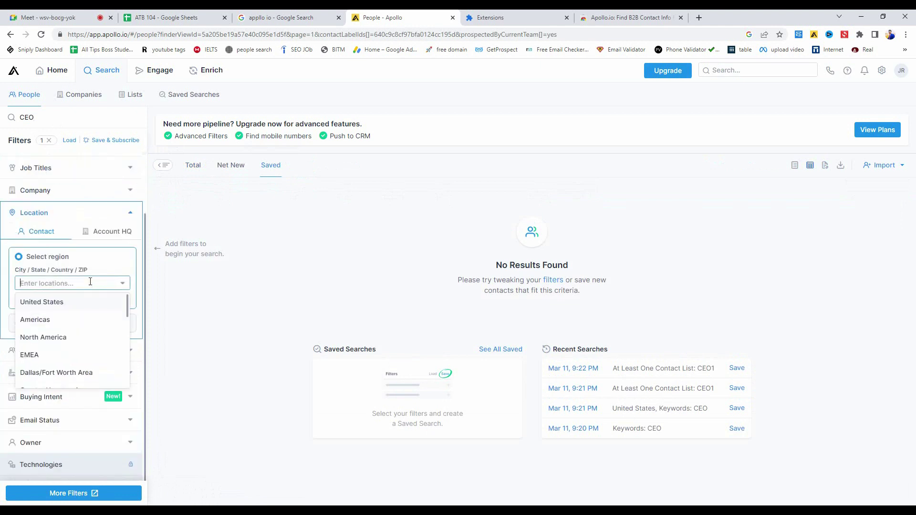
pyautogui.click(66, 303)
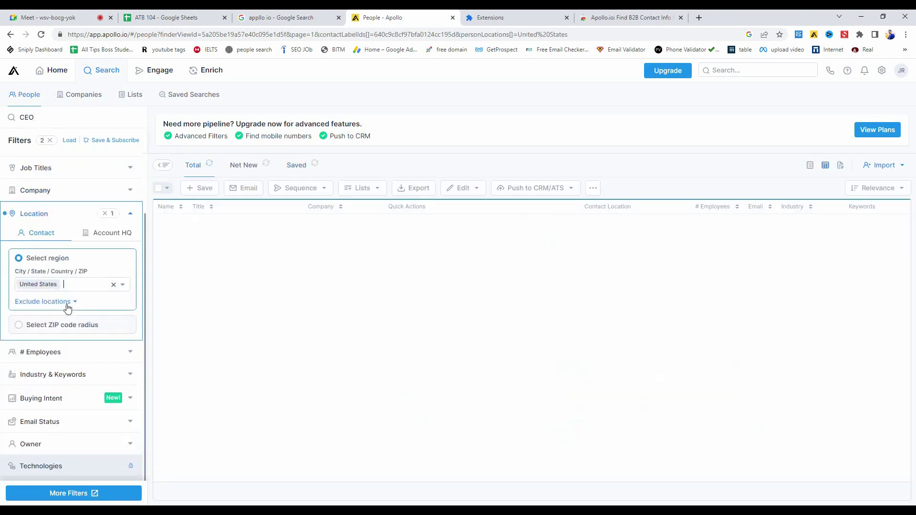
pyautogui.click(113, 22)
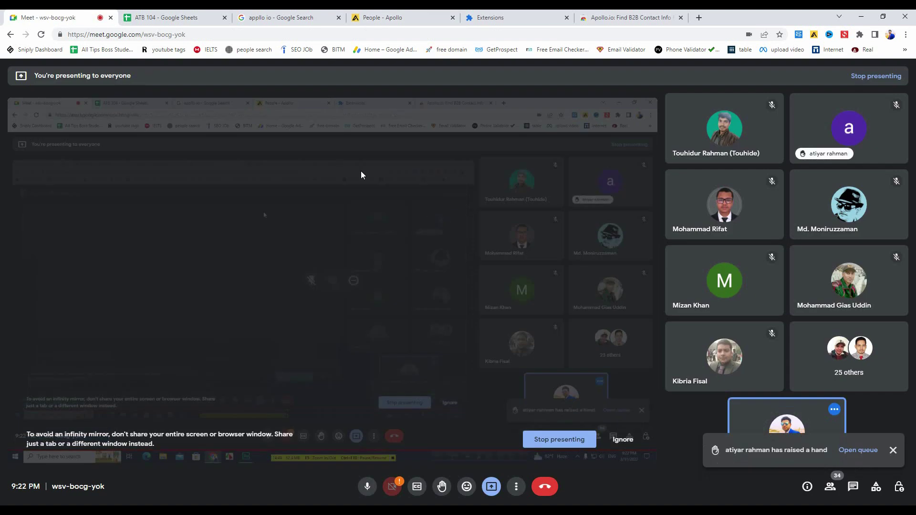
pyautogui.click(420, 17)
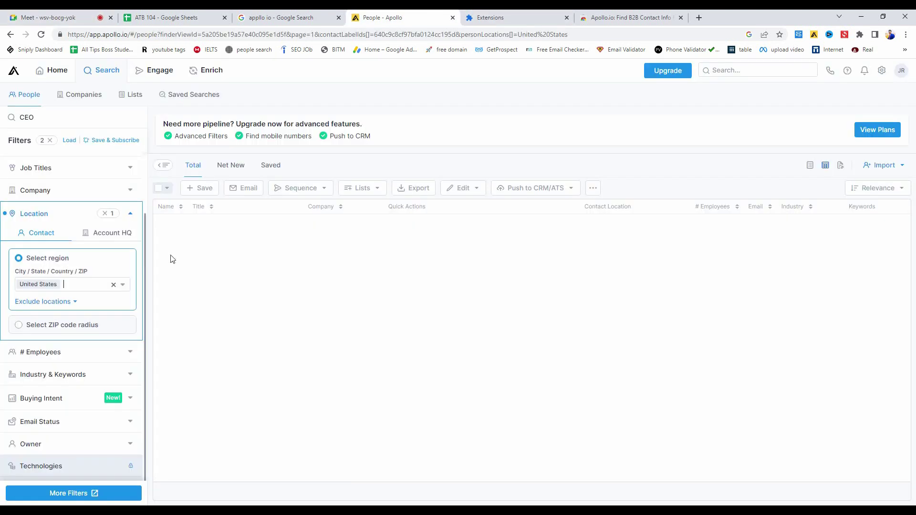
# - Clear both the United States location filter and the CEO1 list filter from the People search
pyautogui.click(105, 213)
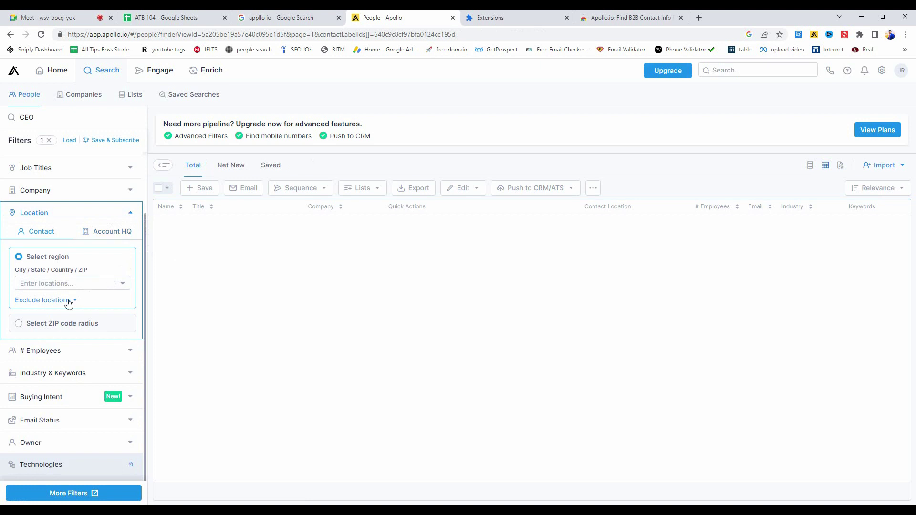
pyautogui.scroll(2, 88, 324)
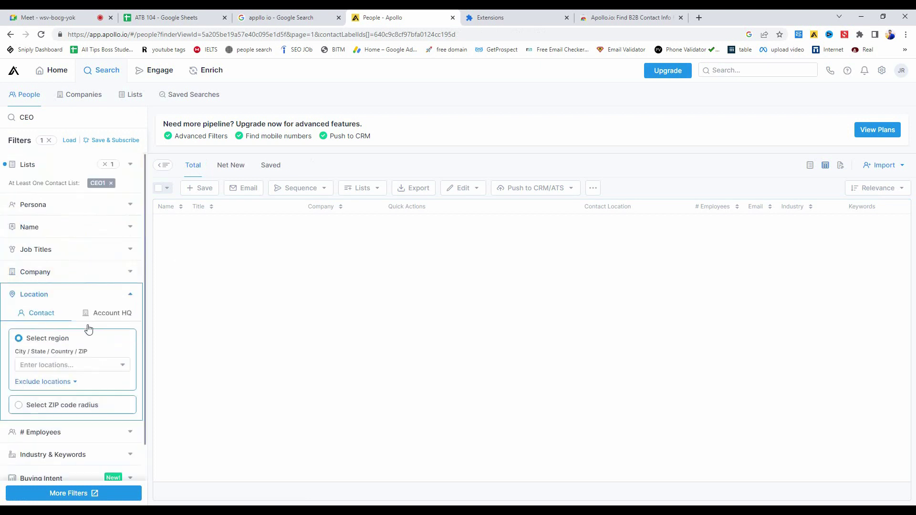
pyautogui.click(43, 165)
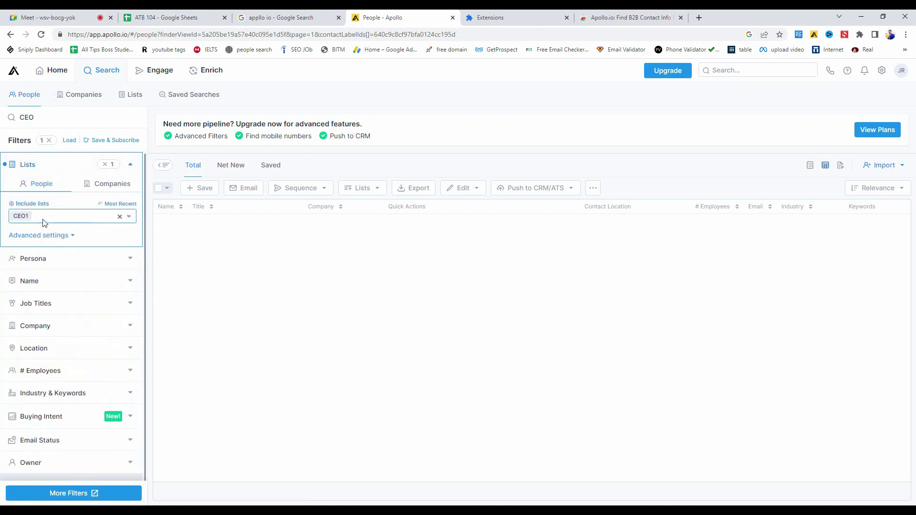
pyautogui.click(120, 218)
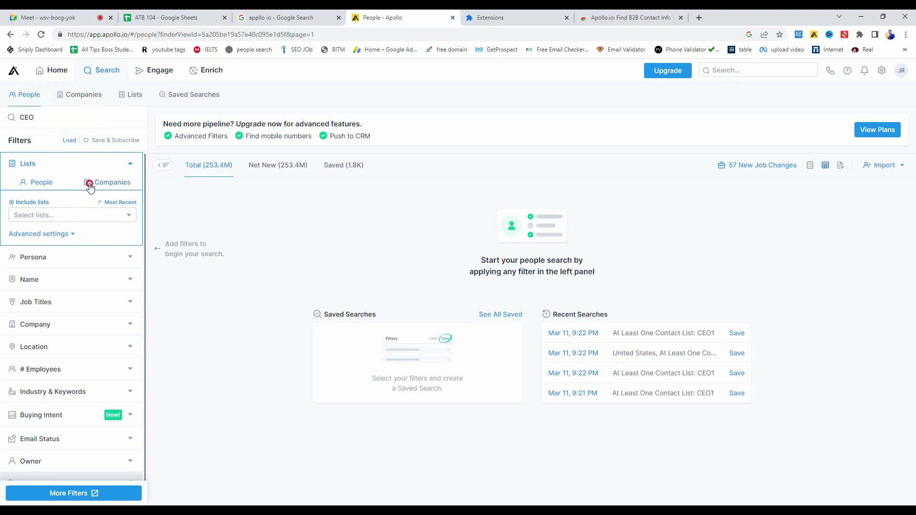
# - Filter people by contact location United States only and look through the results
pyautogui.scroll(-2, 89, 267)
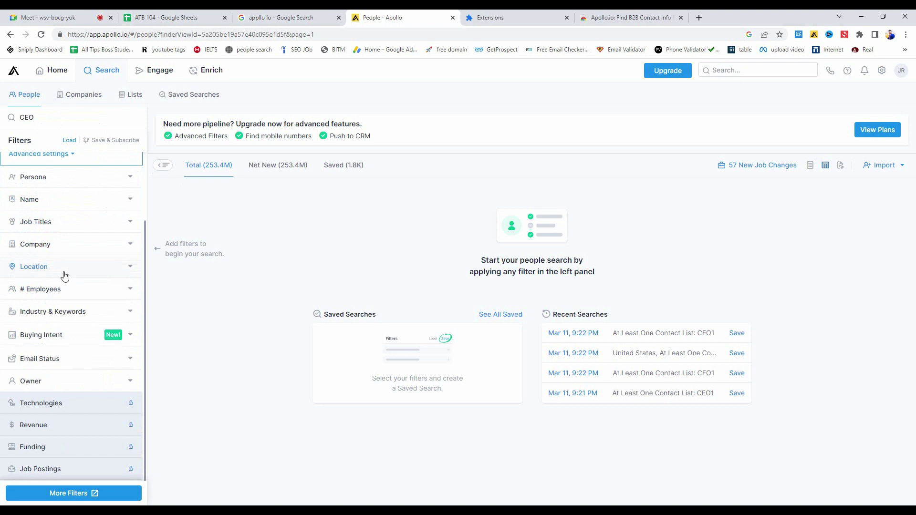
pyautogui.click(65, 277)
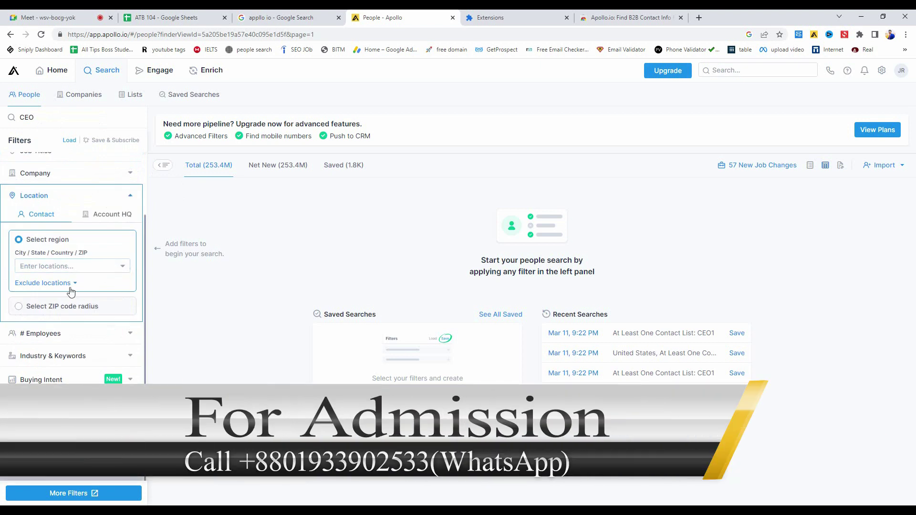
pyautogui.click(70, 267)
pyautogui.click(70, 294)
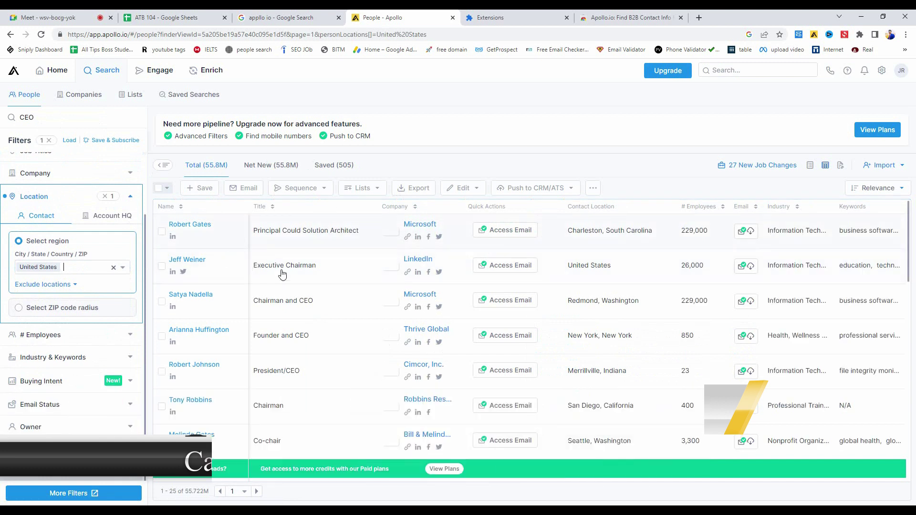
pyautogui.scroll(-10, 282, 274)
pyautogui.scroll(8, 285, 268)
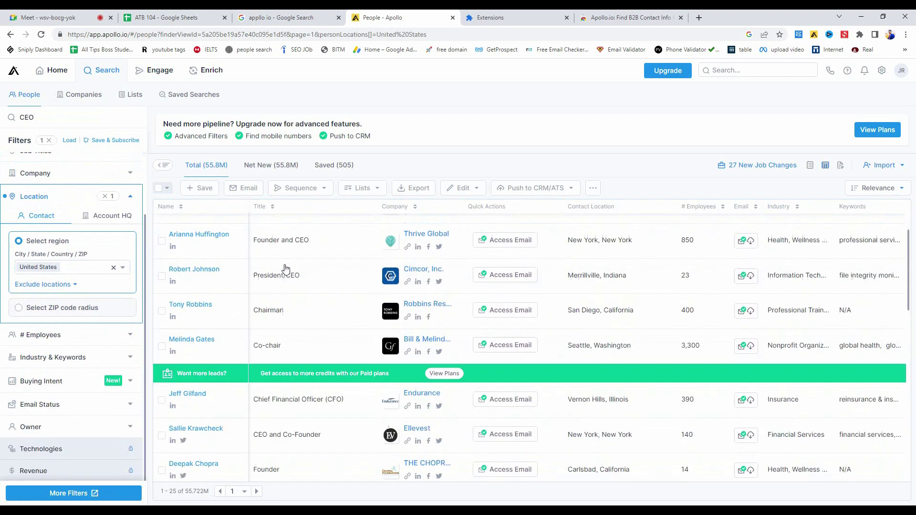
# - Select 25 people from the United States results using the advanced selection and look through the selected rows
pyautogui.scroll(3, 285, 269)
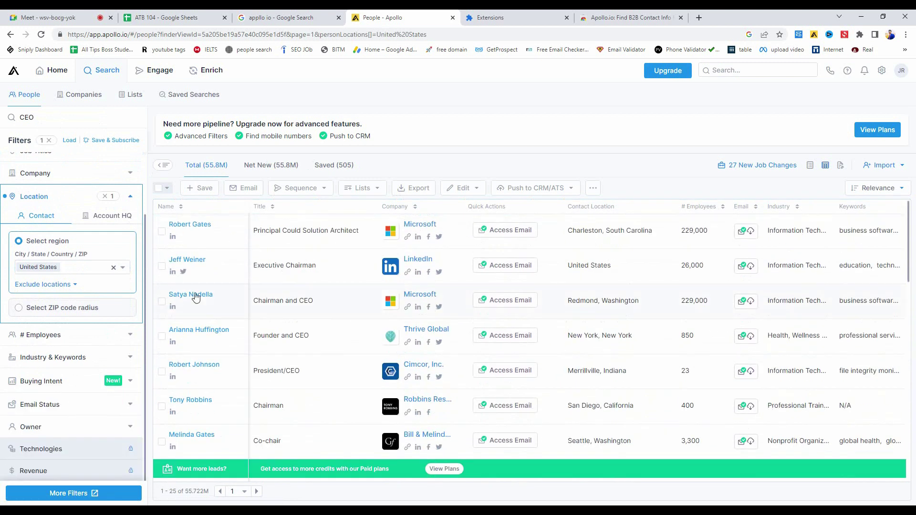
pyautogui.click(163, 189)
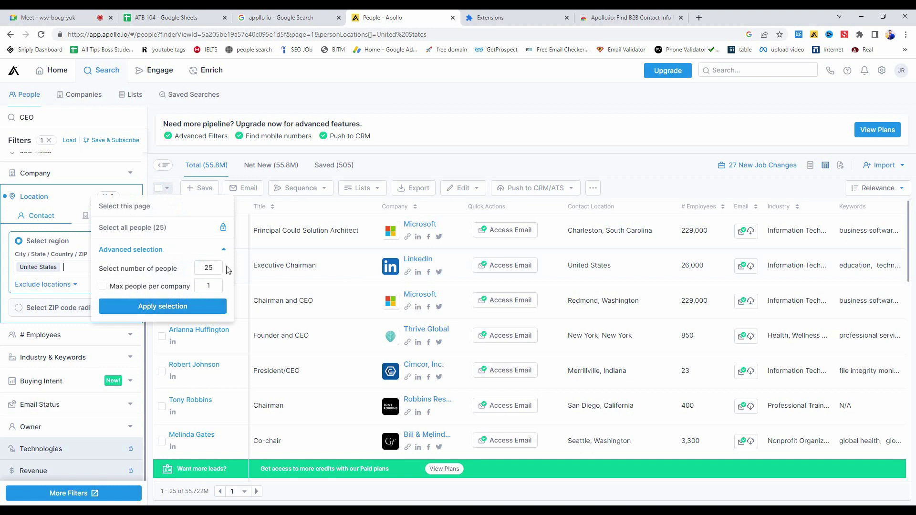
pyautogui.click(215, 268)
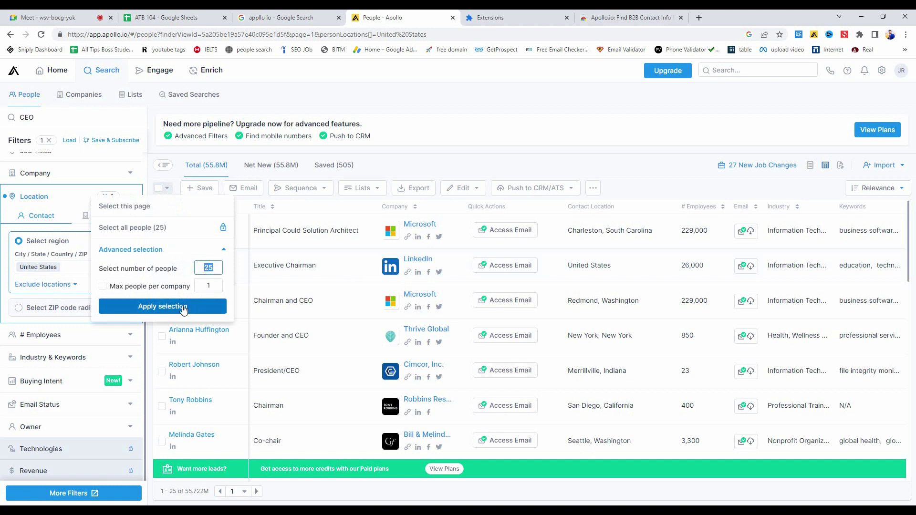
pyautogui.click(151, 303)
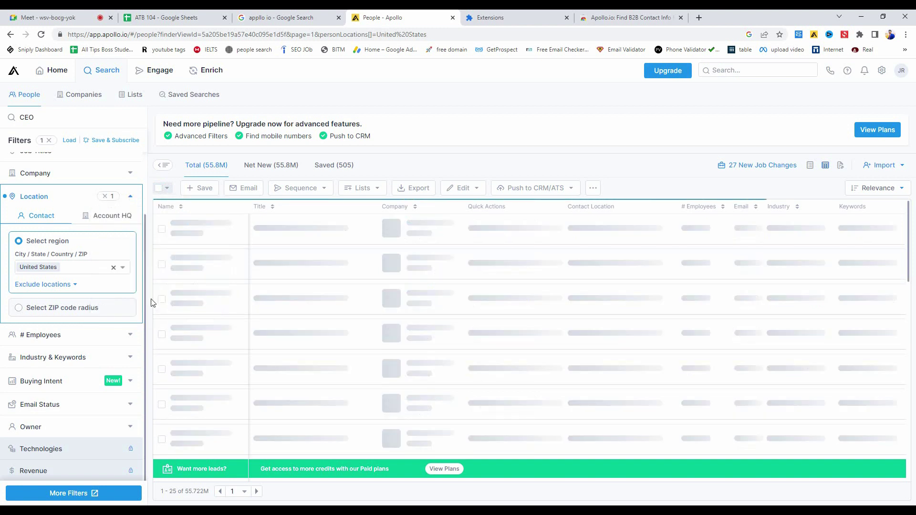
pyautogui.scroll(-1, 415, 266)
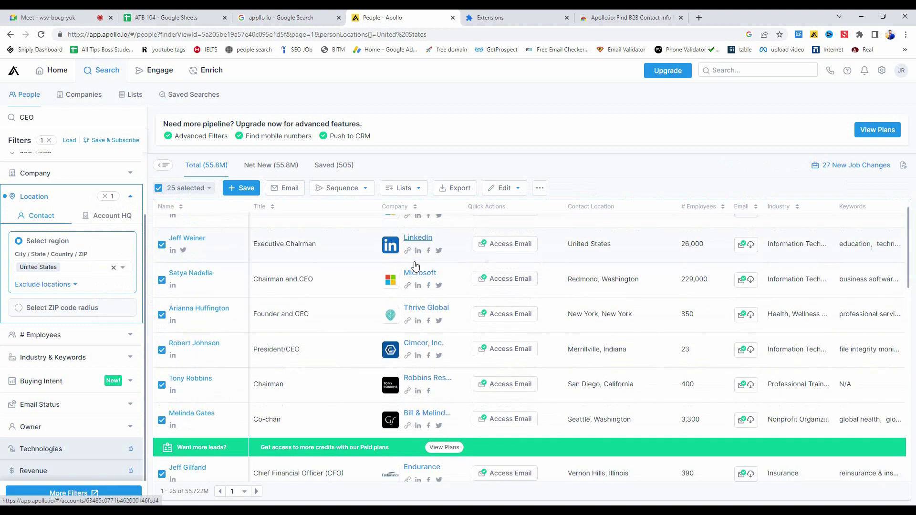
pyautogui.scroll(-10, 415, 266)
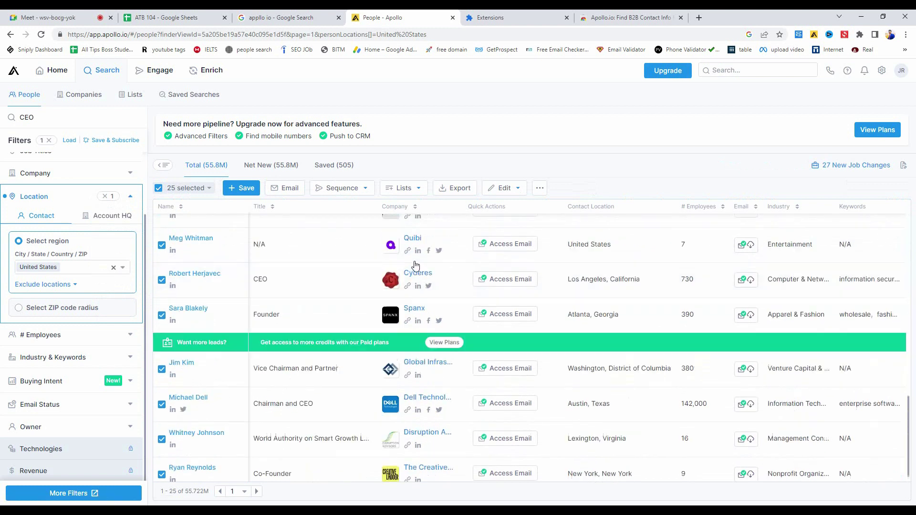
pyautogui.scroll(5, 415, 266)
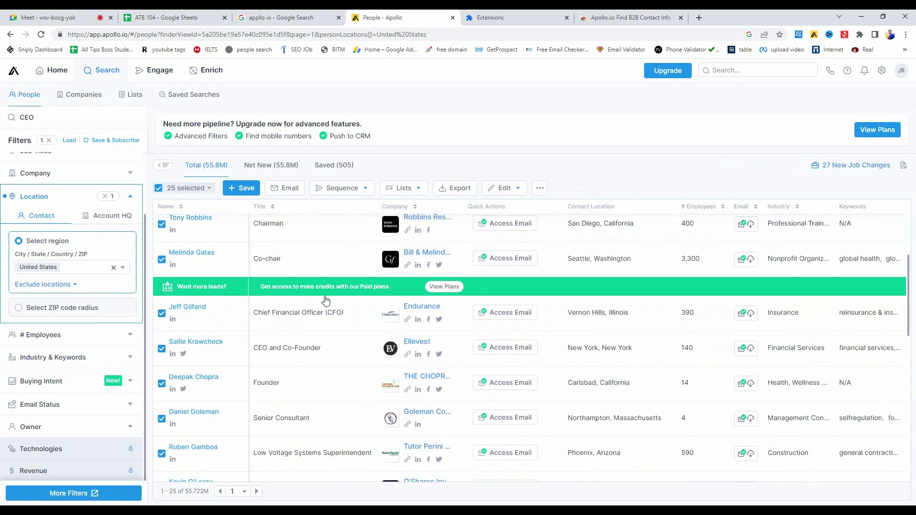
pyautogui.scroll(5, 326, 300)
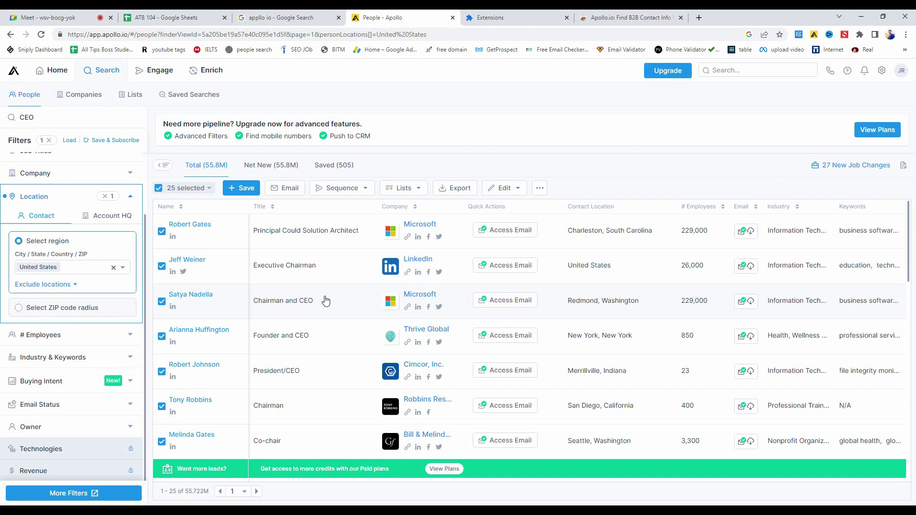
# - Add the 25 selected people to the CEO1 list and refresh the prospects
pyautogui.scroll(-5, 312, 229)
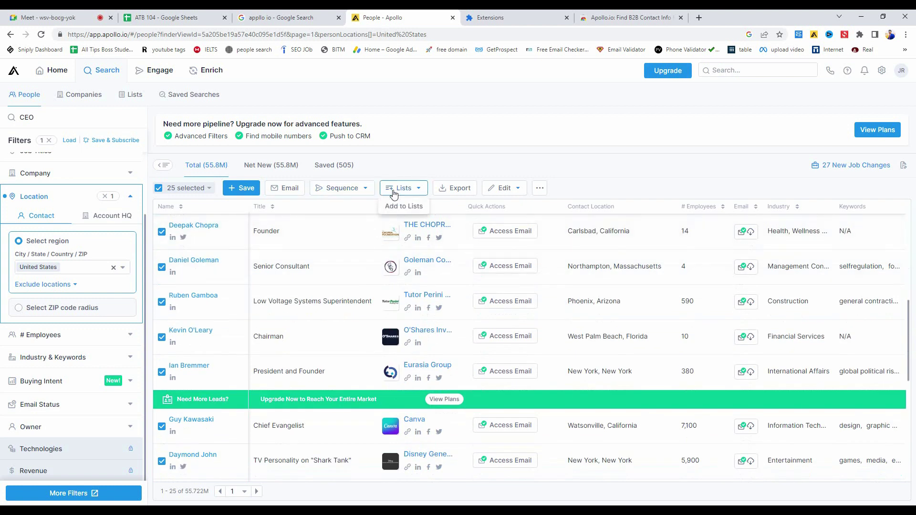
pyautogui.click(397, 209)
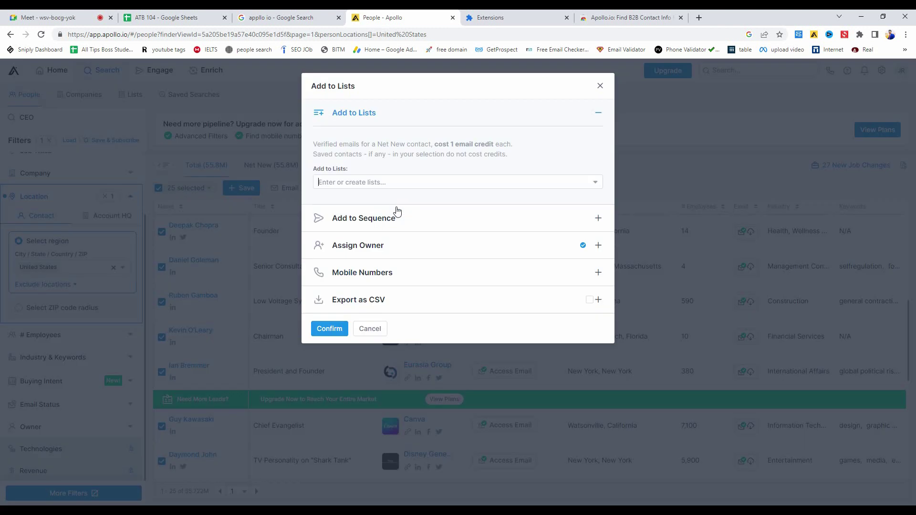
pyautogui.click(399, 182)
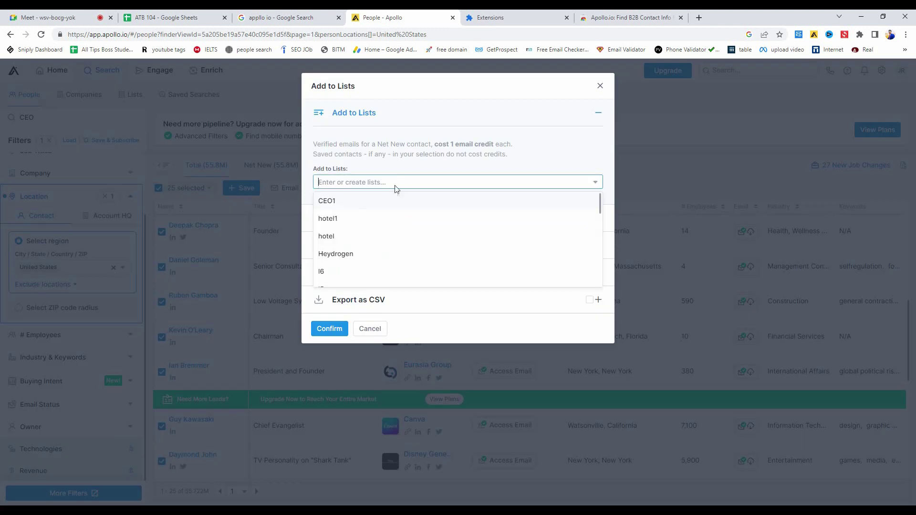
pyautogui.click(366, 204)
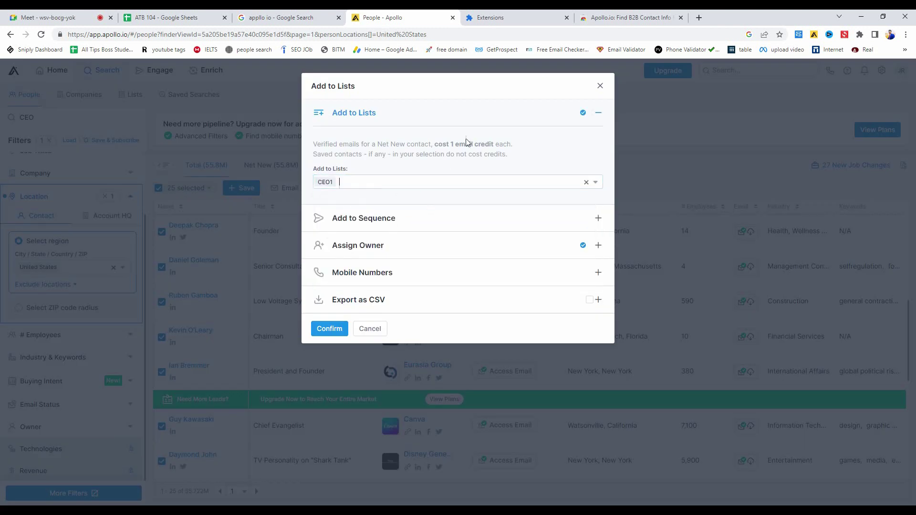
pyautogui.click(334, 327)
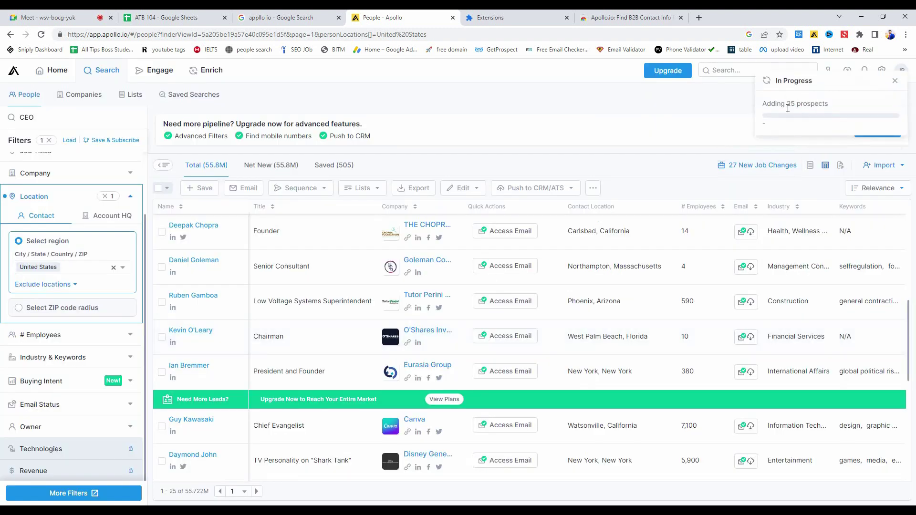
pyautogui.moveTo(806, 105); pyautogui.dragTo(828, 105)
pyautogui.click(794, 116)
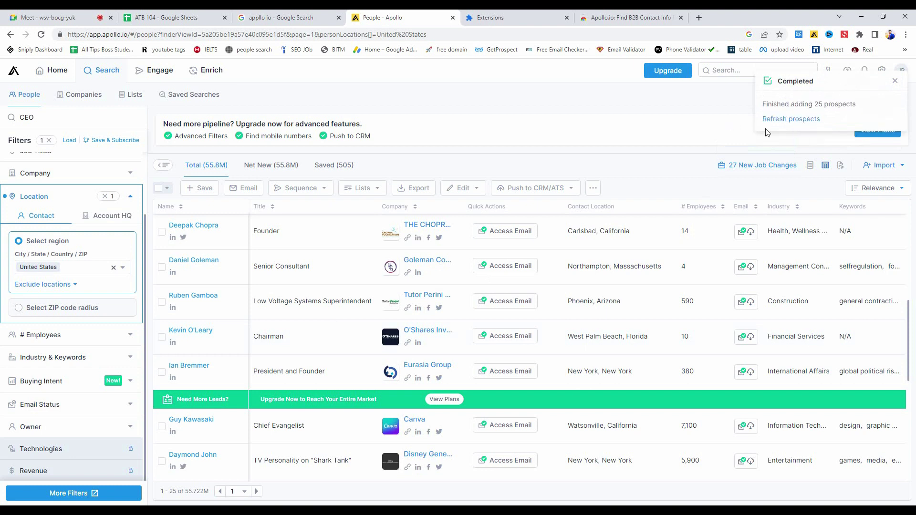
pyautogui.click(781, 120)
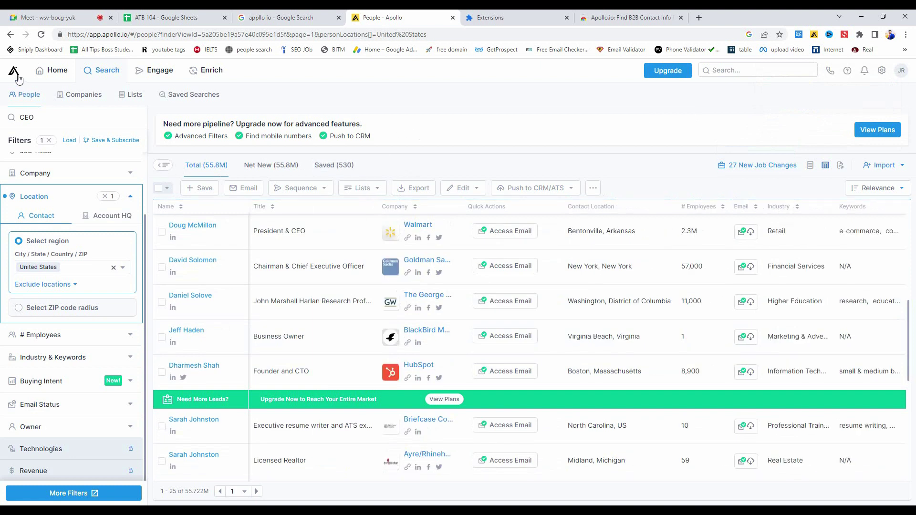
# - Reopen the People search from the home page and filter it by the CEO1 list
pyautogui.click(63, 72)
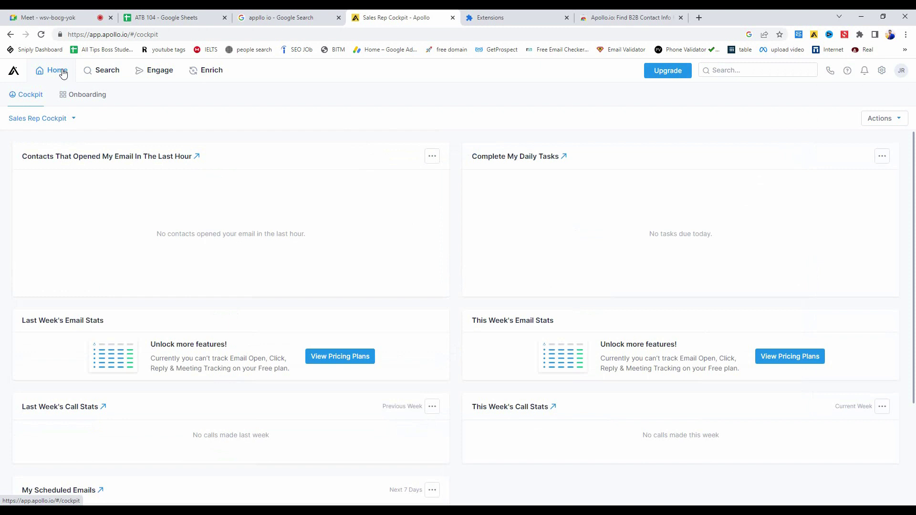
pyautogui.click(110, 71)
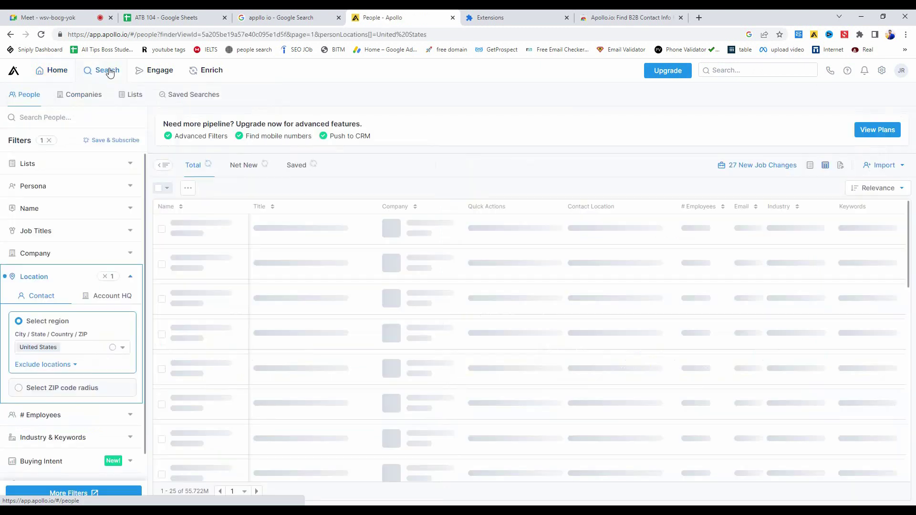
pyautogui.click(42, 168)
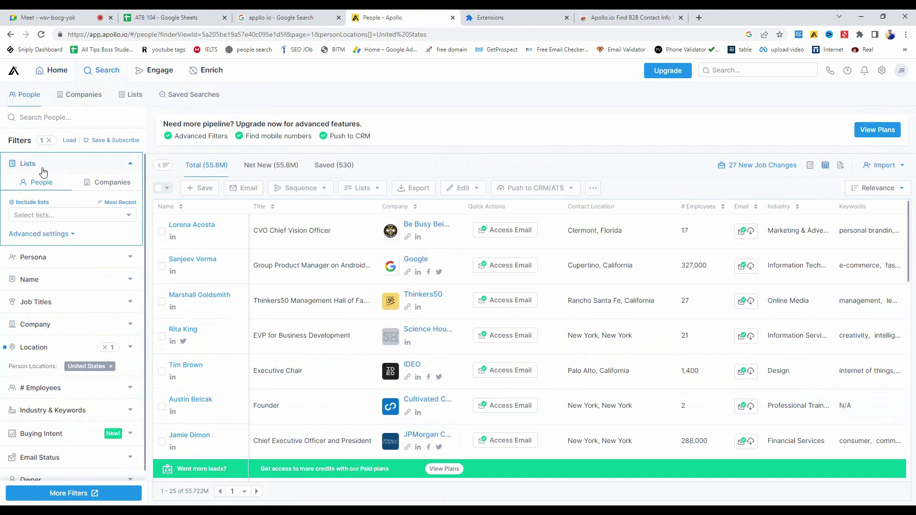
pyautogui.click(50, 210)
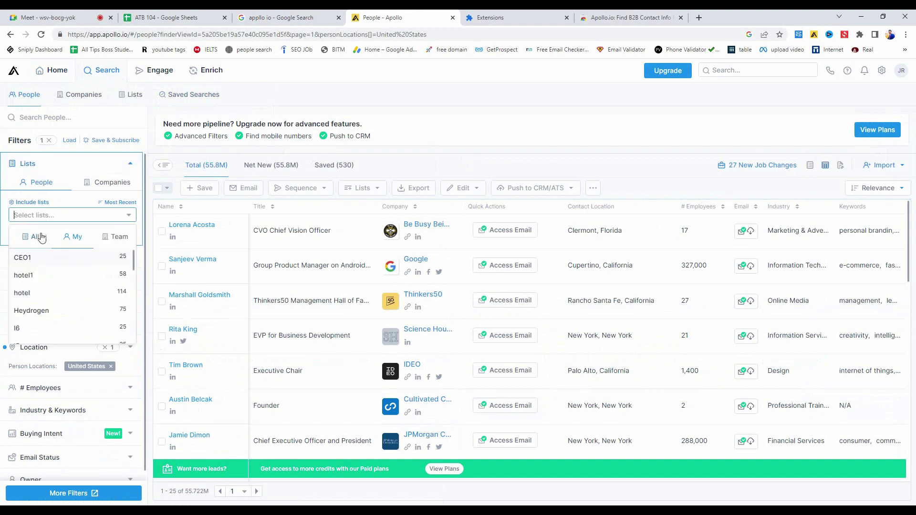
pyautogui.click(34, 260)
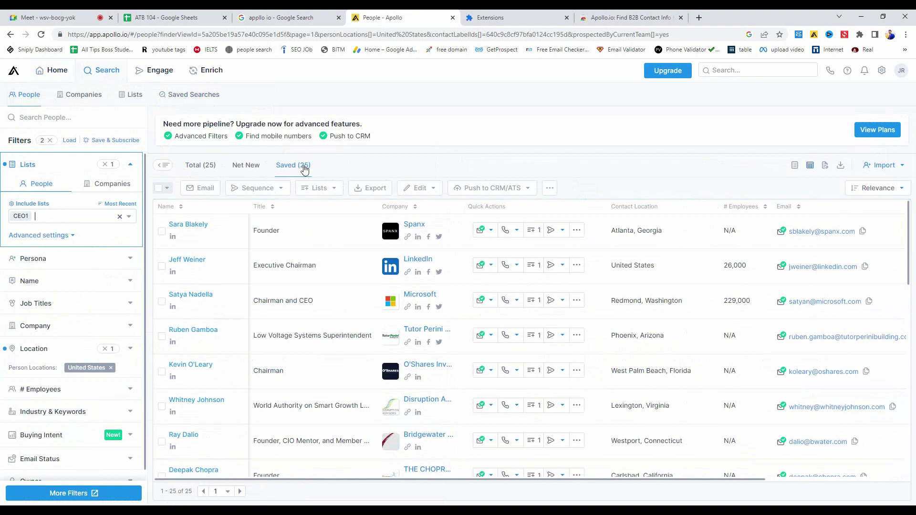
# - Select the 25 saved CEO1 contacts, export all their emails to CSV, and download the file
pyautogui.click(160, 193)
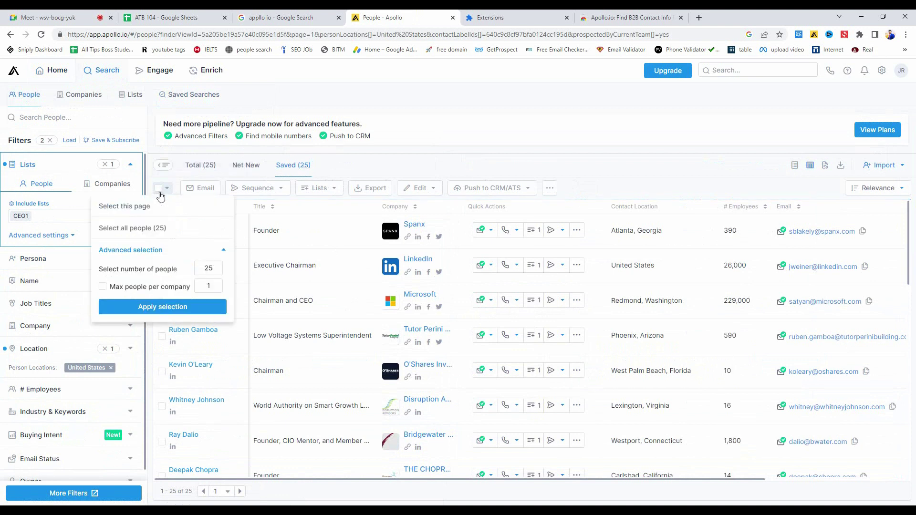
pyautogui.click(167, 309)
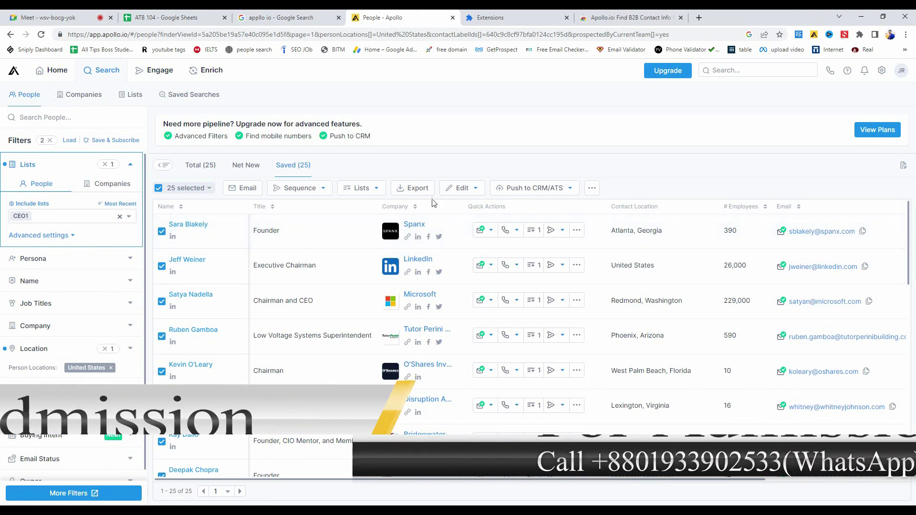
pyautogui.click(414, 190)
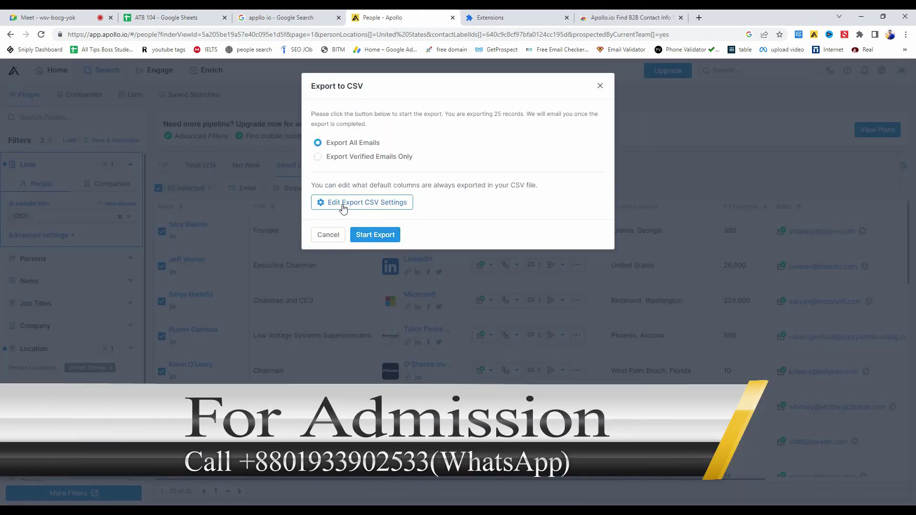
pyautogui.click(371, 237)
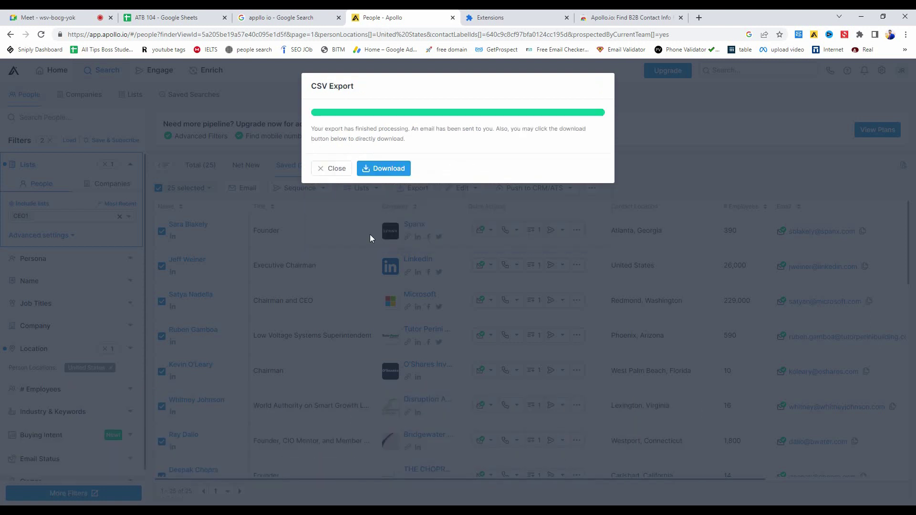
pyautogui.click(388, 170)
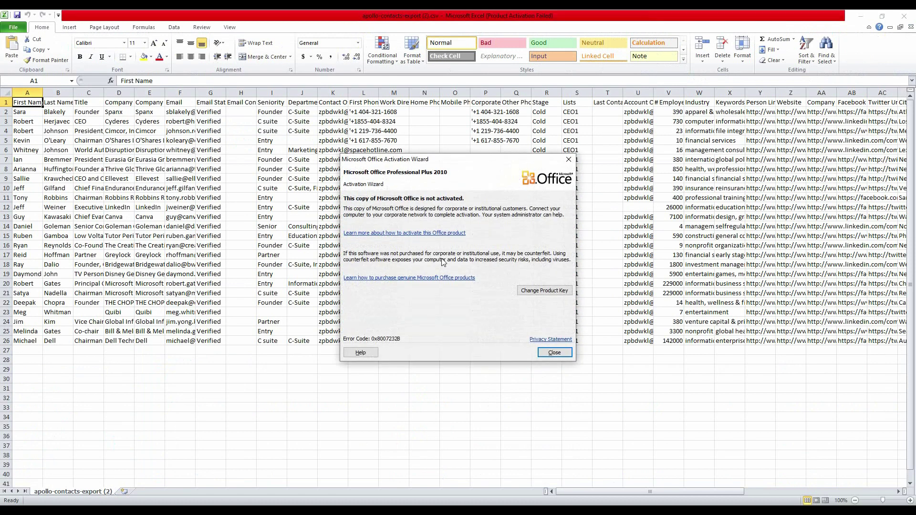
# - Dismiss the Office activation wizard in Excel and widen the name, title and company columns A to E
pyautogui.click(567, 160)
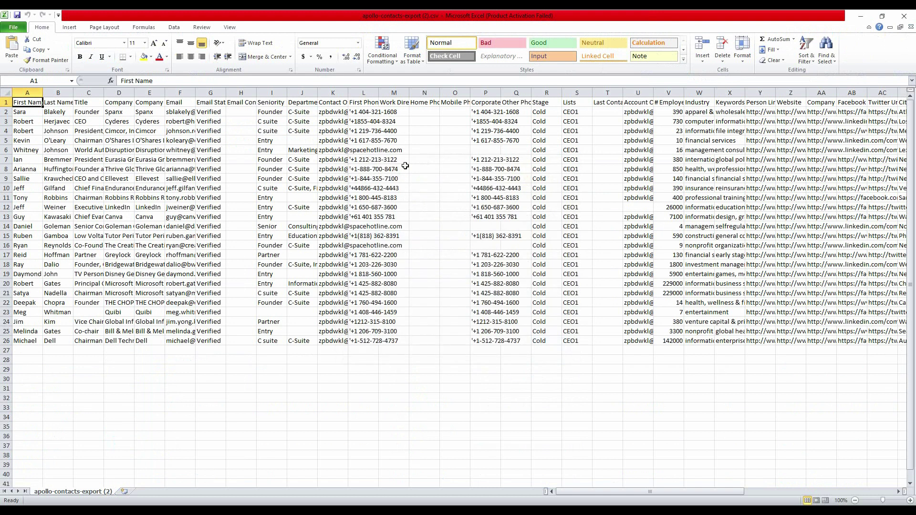
pyautogui.moveTo(43, 93); pyautogui.dragTo(253, 93)
pyautogui.doubleClick(283, 94)
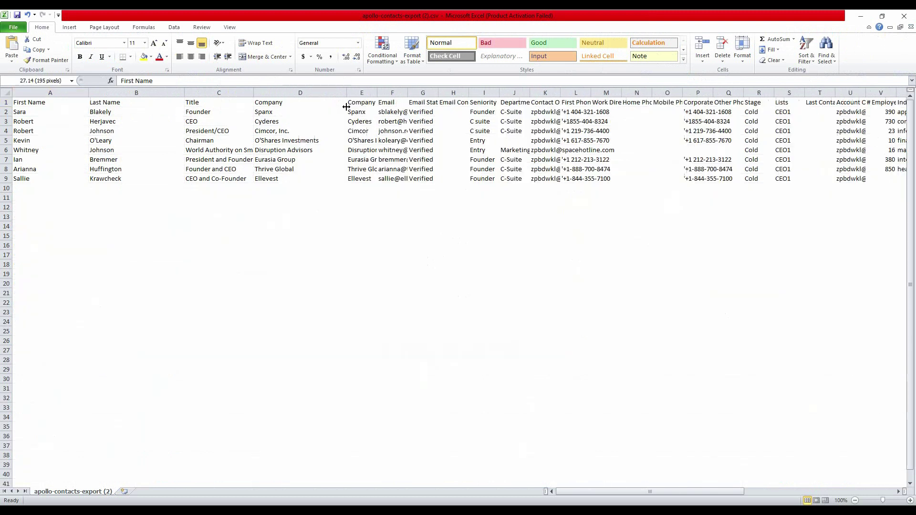
pyautogui.moveTo(378, 91); pyautogui.dragTo(451, 95)
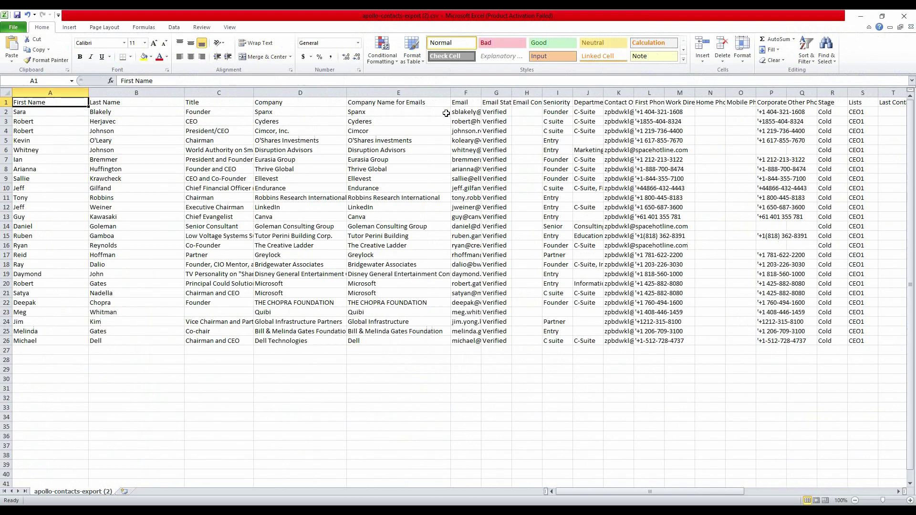
pyautogui.click(428, 135)
pyautogui.click(420, 92)
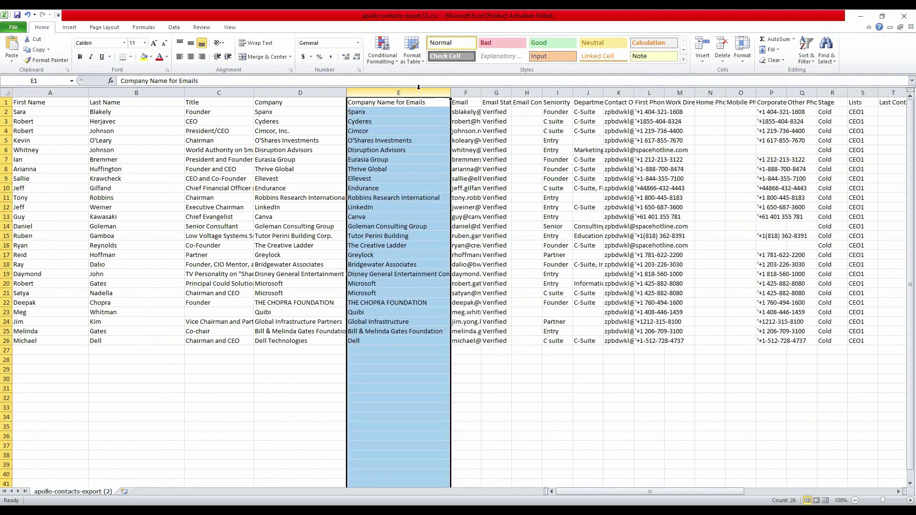
# - Widen the Email, Email Status and Email Confidence columns
pyautogui.moveTo(481, 91); pyautogui.dragTo(690, 90)
pyautogui.click(511, 96)
pyautogui.click(592, 111)
pyautogui.click(629, 246)
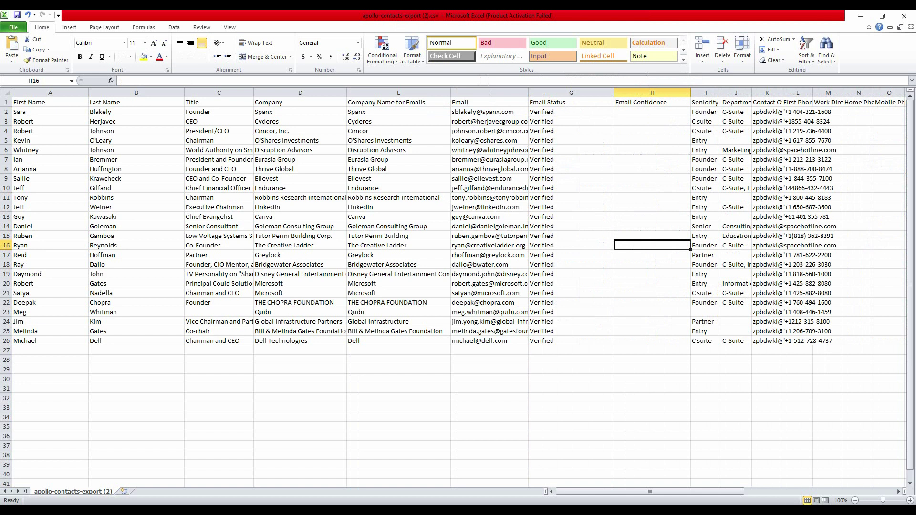
# - Widen the Corporate Phone and Other Phone columns and delete the Other Phone column
pyautogui.moveTo(588, 492); pyautogui.dragTo(627, 483)
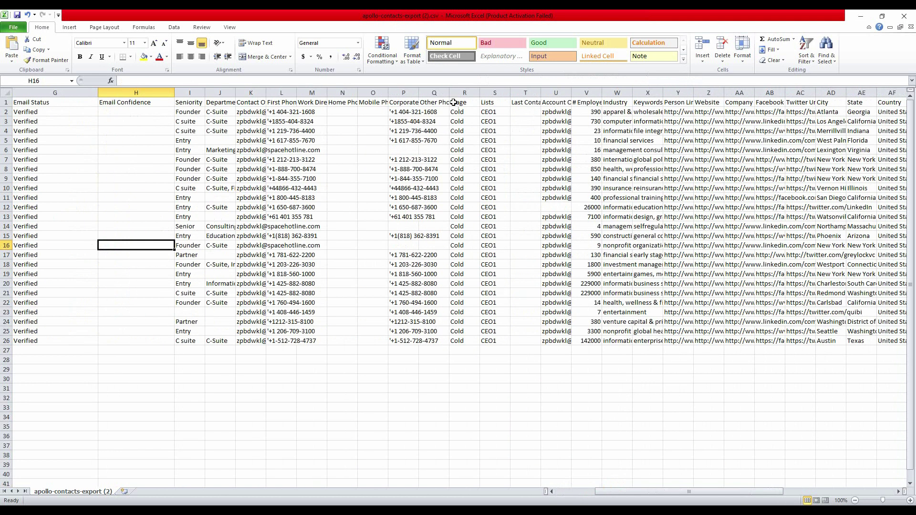
pyautogui.moveTo(420, 89); pyautogui.dragTo(559, 91)
pyautogui.click(434, 115)
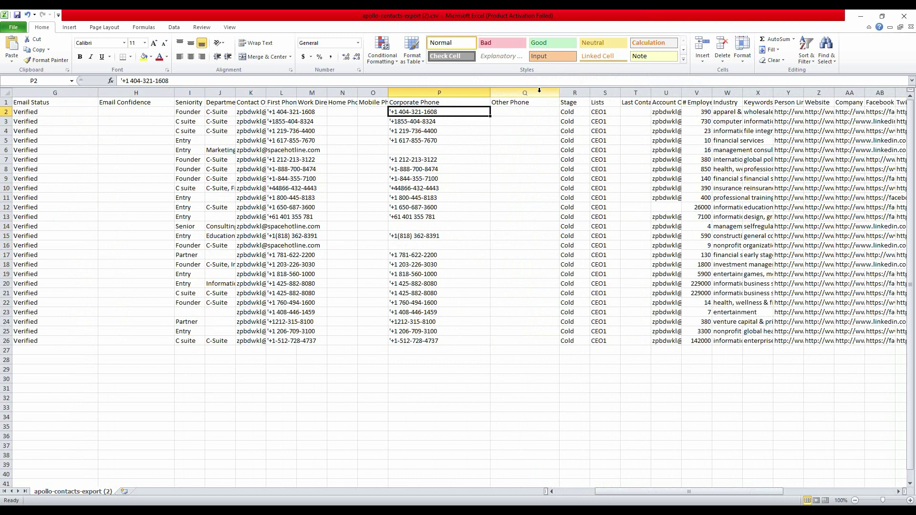
pyautogui.click(540, 93)
pyautogui.rightClick(540, 93)
pyautogui.click(552, 166)
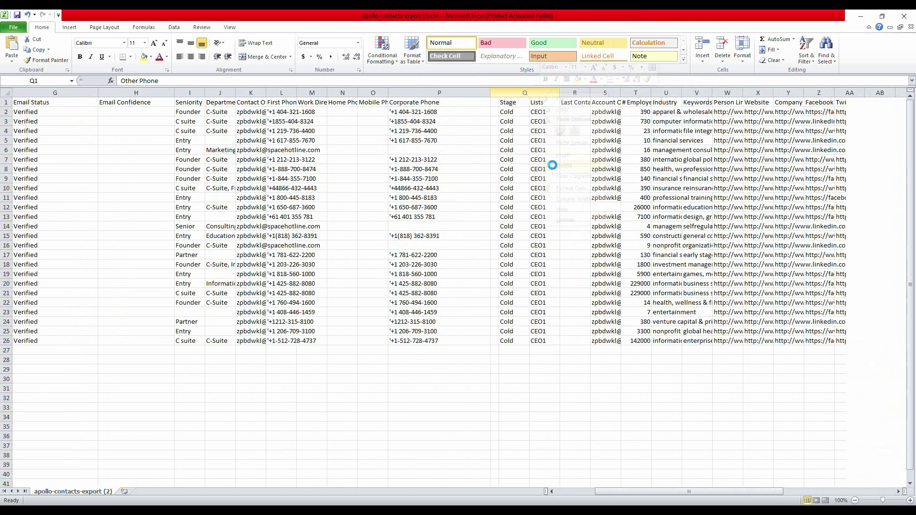
# - Widen the Stage column and insert a blank column before it
pyautogui.moveTo(520, 90); pyautogui.dragTo(568, 91)
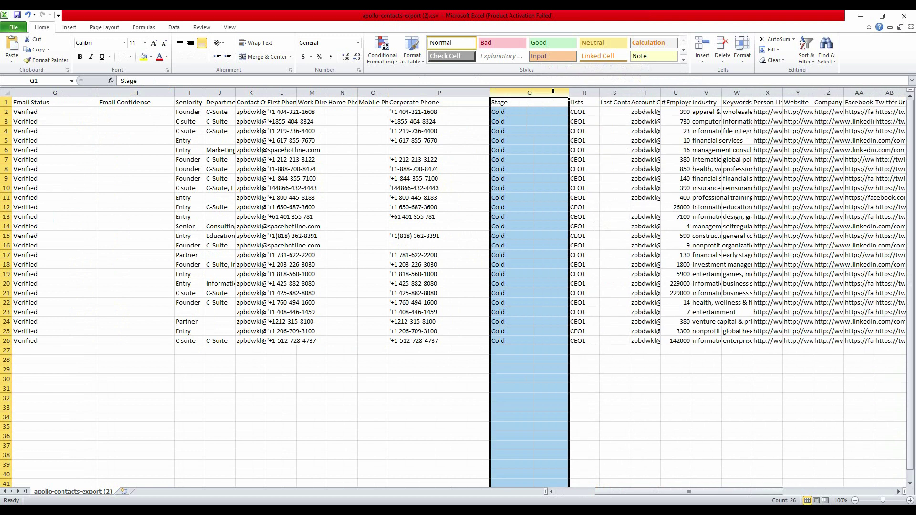
pyautogui.rightClick(550, 90)
pyautogui.click(566, 161)
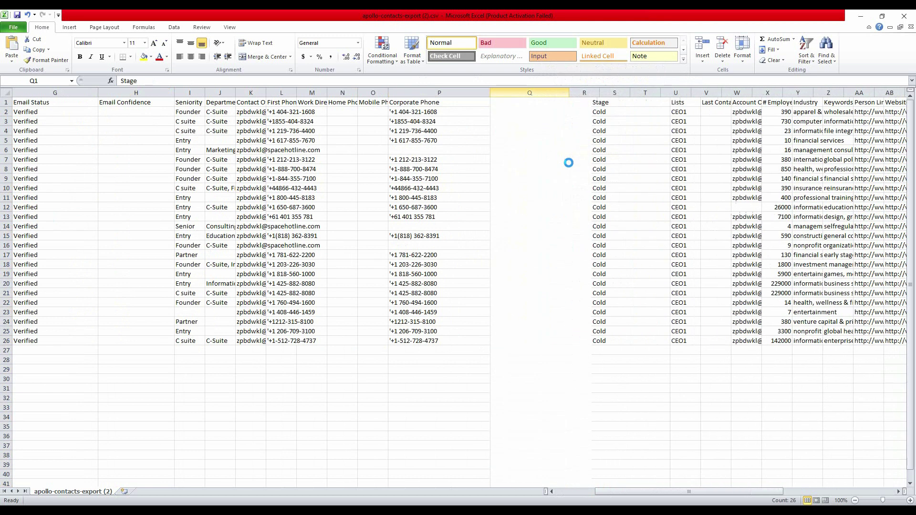
# - Delete the blank column after Corporate Phone together with the Stage, Lists and Last Contacted columns
pyautogui.moveTo(544, 92); pyautogui.dragTo(597, 93)
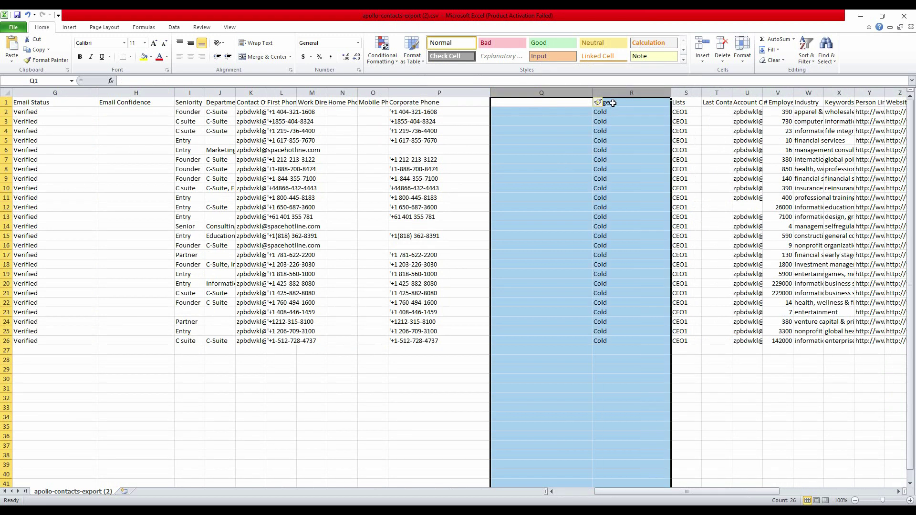
pyautogui.rightClick(611, 92)
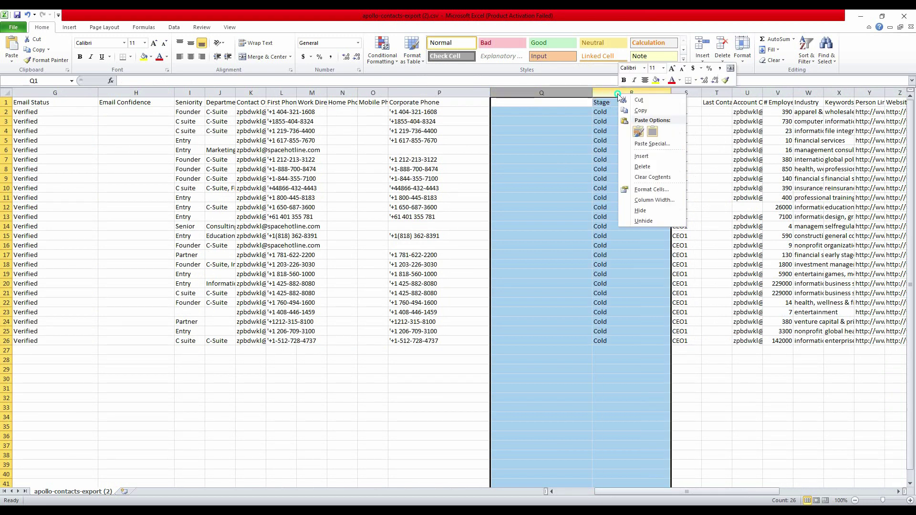
pyautogui.click(636, 169)
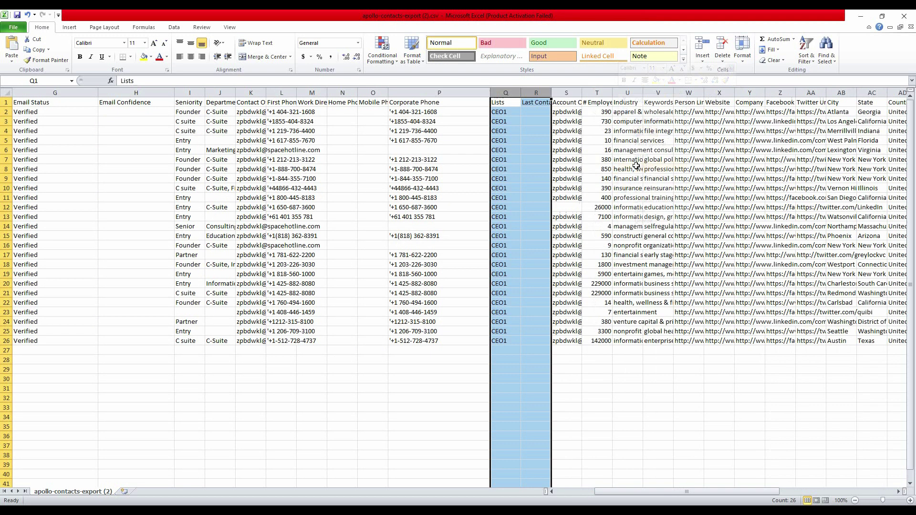
pyautogui.rightClick(523, 94)
pyautogui.click(544, 172)
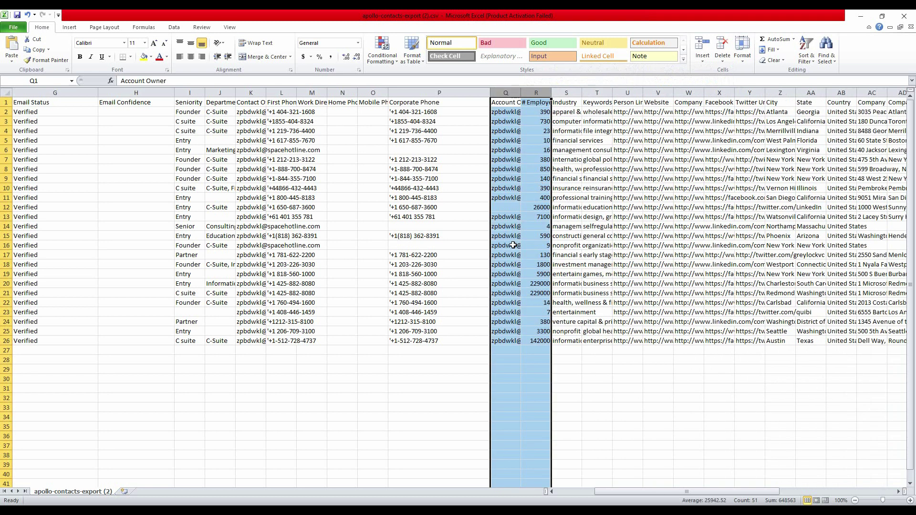
# - Widen the Account Owner column to show its full entries and delete that column
pyautogui.click(512, 245)
pyautogui.moveTo(524, 94); pyautogui.dragTo(594, 94)
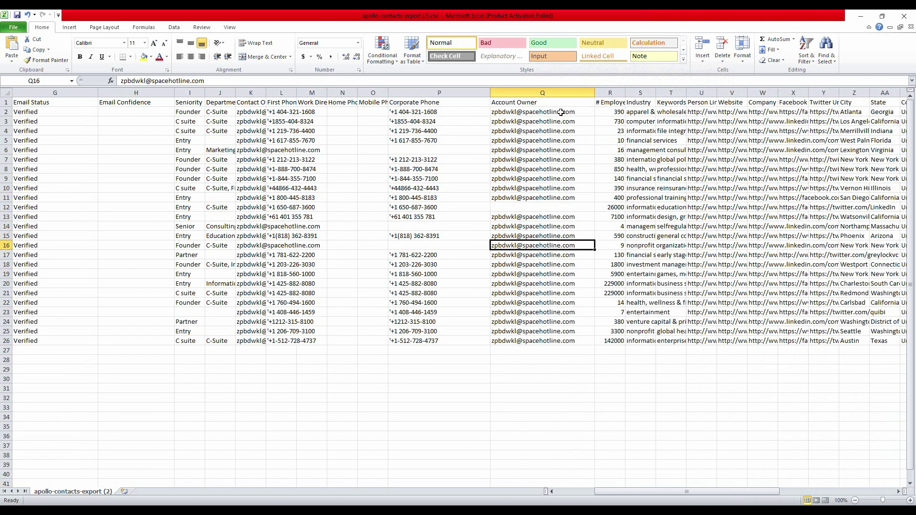
pyautogui.click(560, 115)
pyautogui.click(560, 94)
pyautogui.rightClick(560, 94)
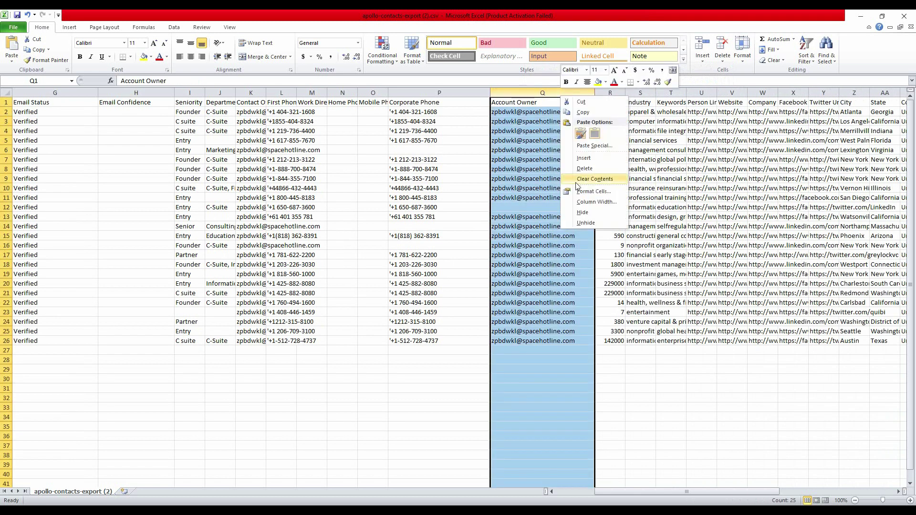
pyautogui.click(576, 169)
pyautogui.click(564, 189)
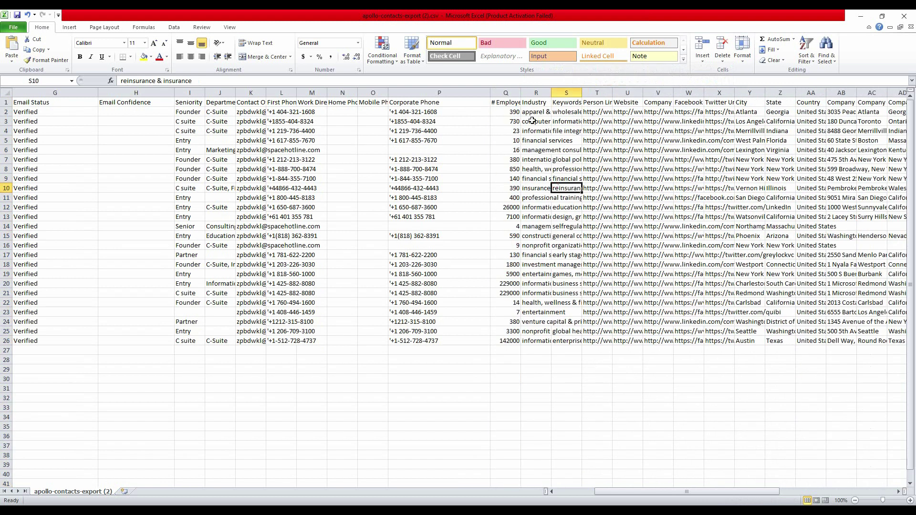